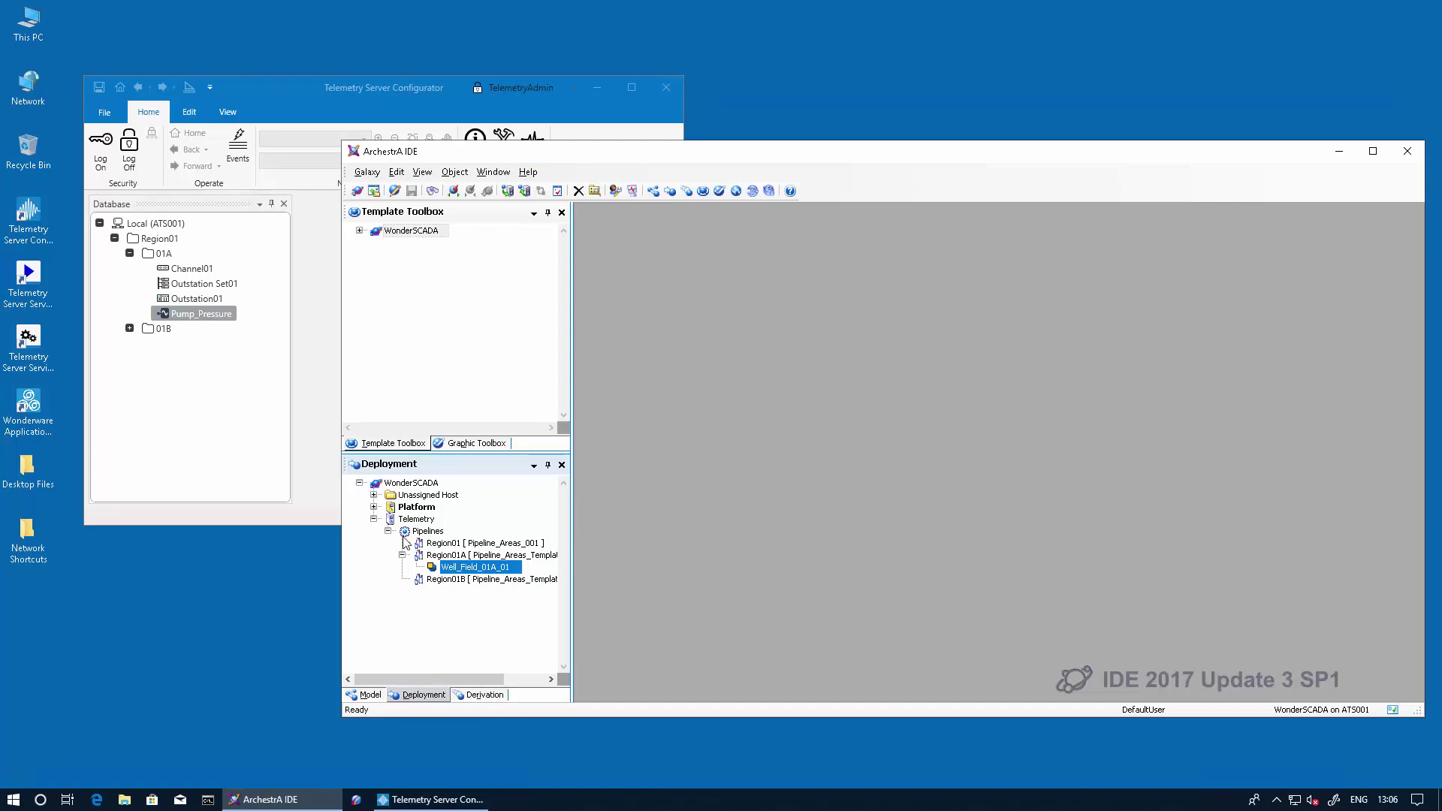
Step: Select Well_Field_01A_01 under Region01A in the Deployment view
{"action": "left_click", "coordinate": [435, 572]}
Step: Enable I/O on Pump_Pressure with reference Telem_Server_ATS001:Region01.01A.Pump_Pressure
{"action": "double_click", "coordinate": [435, 572]}
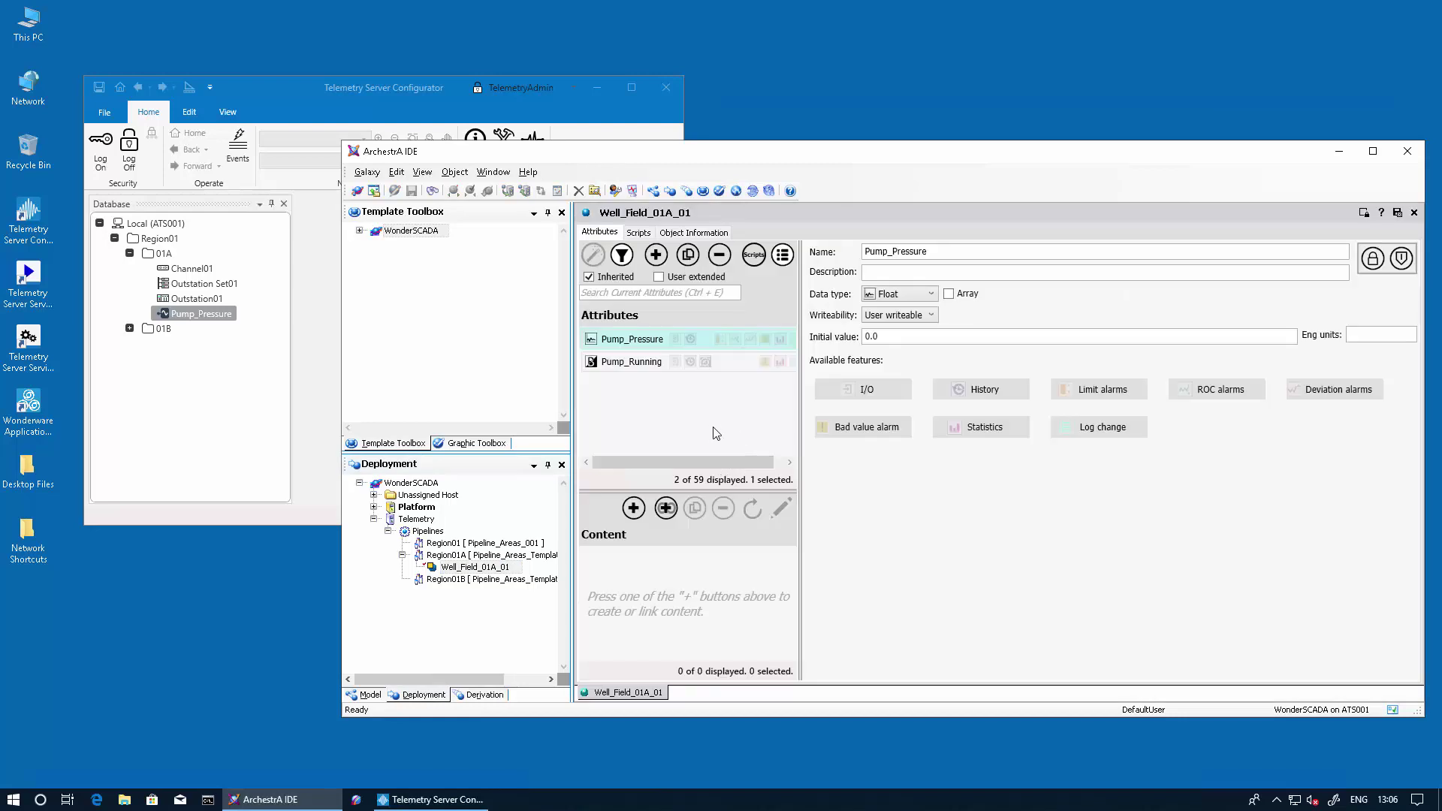
{"action": "left_click", "coordinate": [867, 392]}
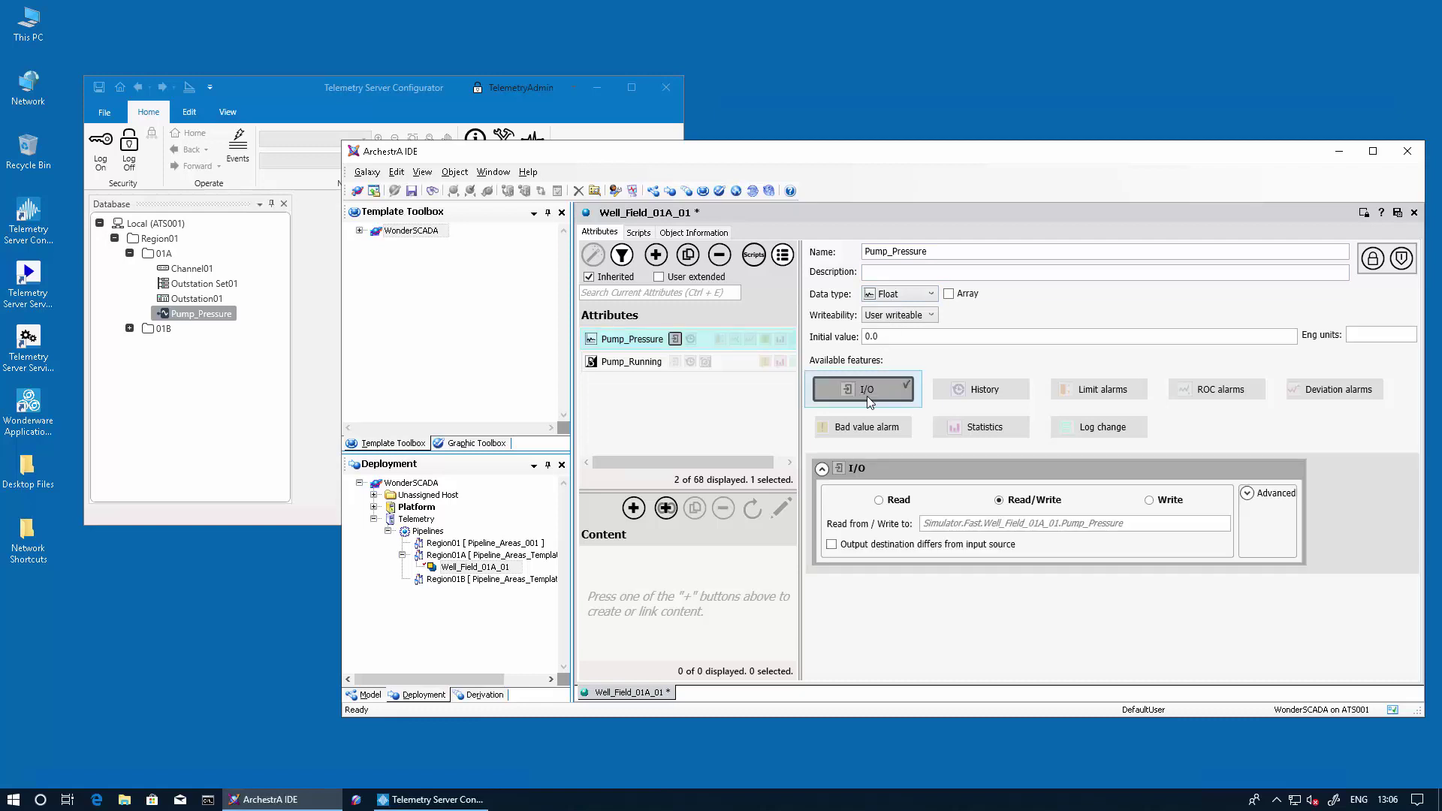
{"action": "left_click", "coordinate": [1119, 524]}
{"action": "left_click_drag", "start_coordinate": [1122, 523], "coordinate": [896, 530]}
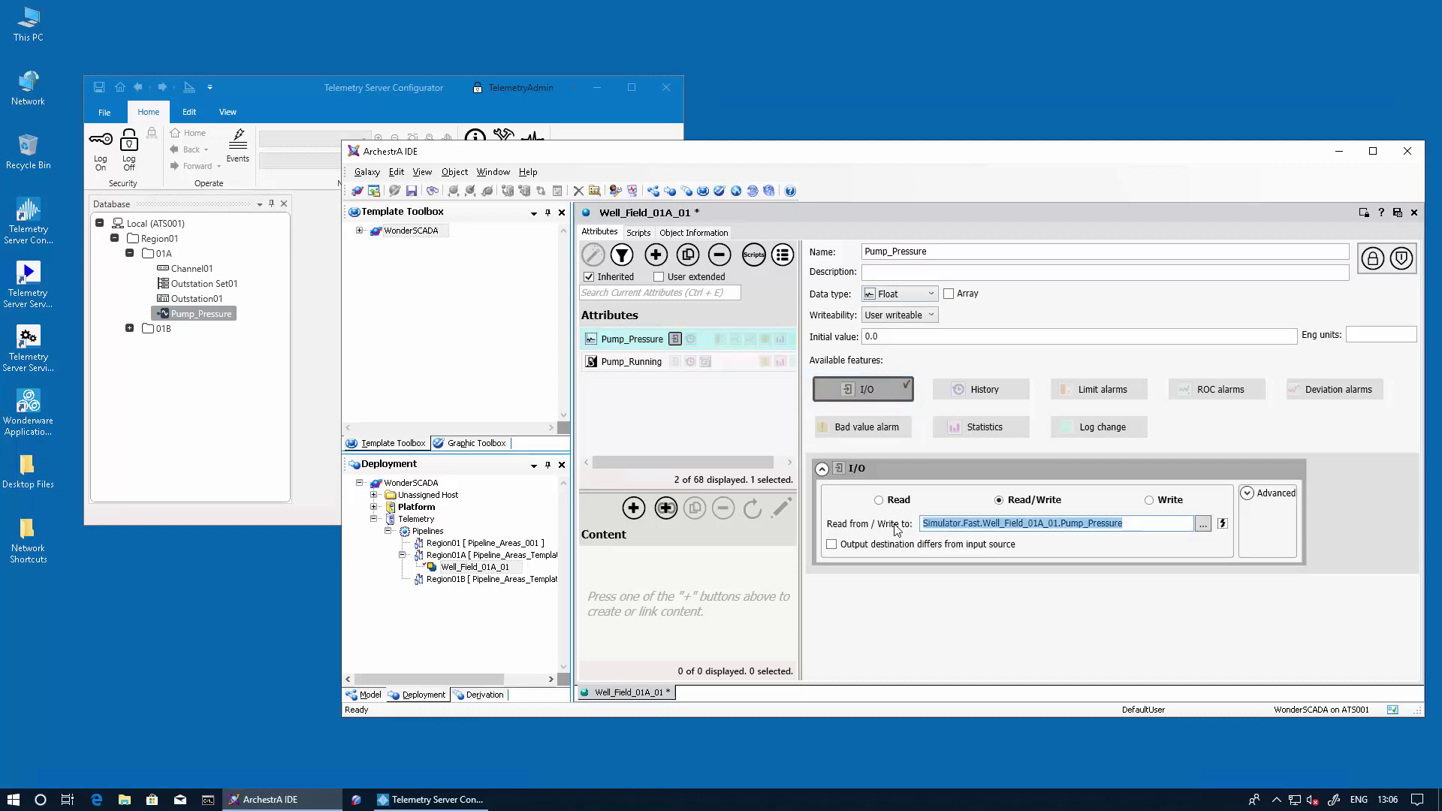
{"action": "type", "text": "Tel"}
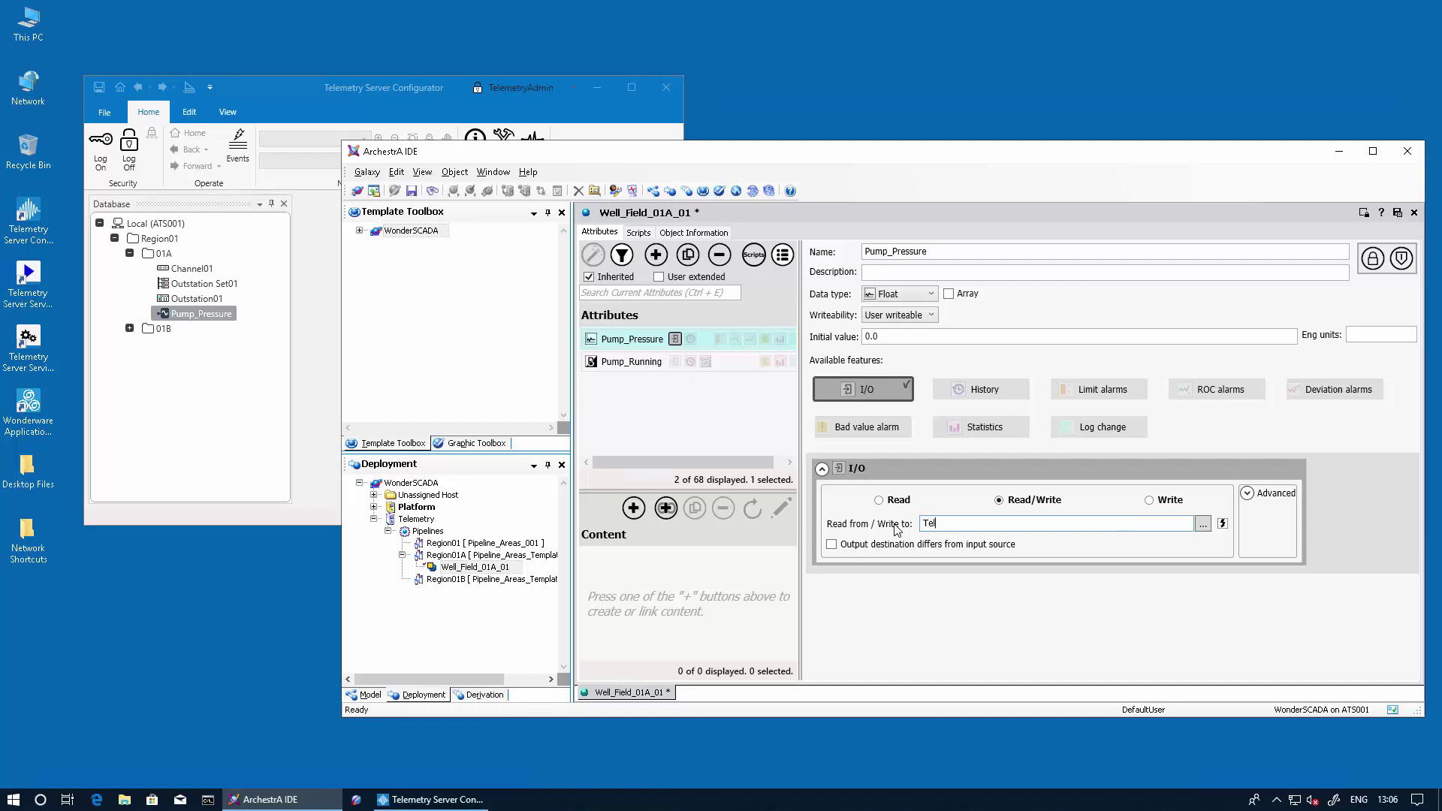
{"action": "type", "text": "em_Server_ATS001:Region01.01A."}
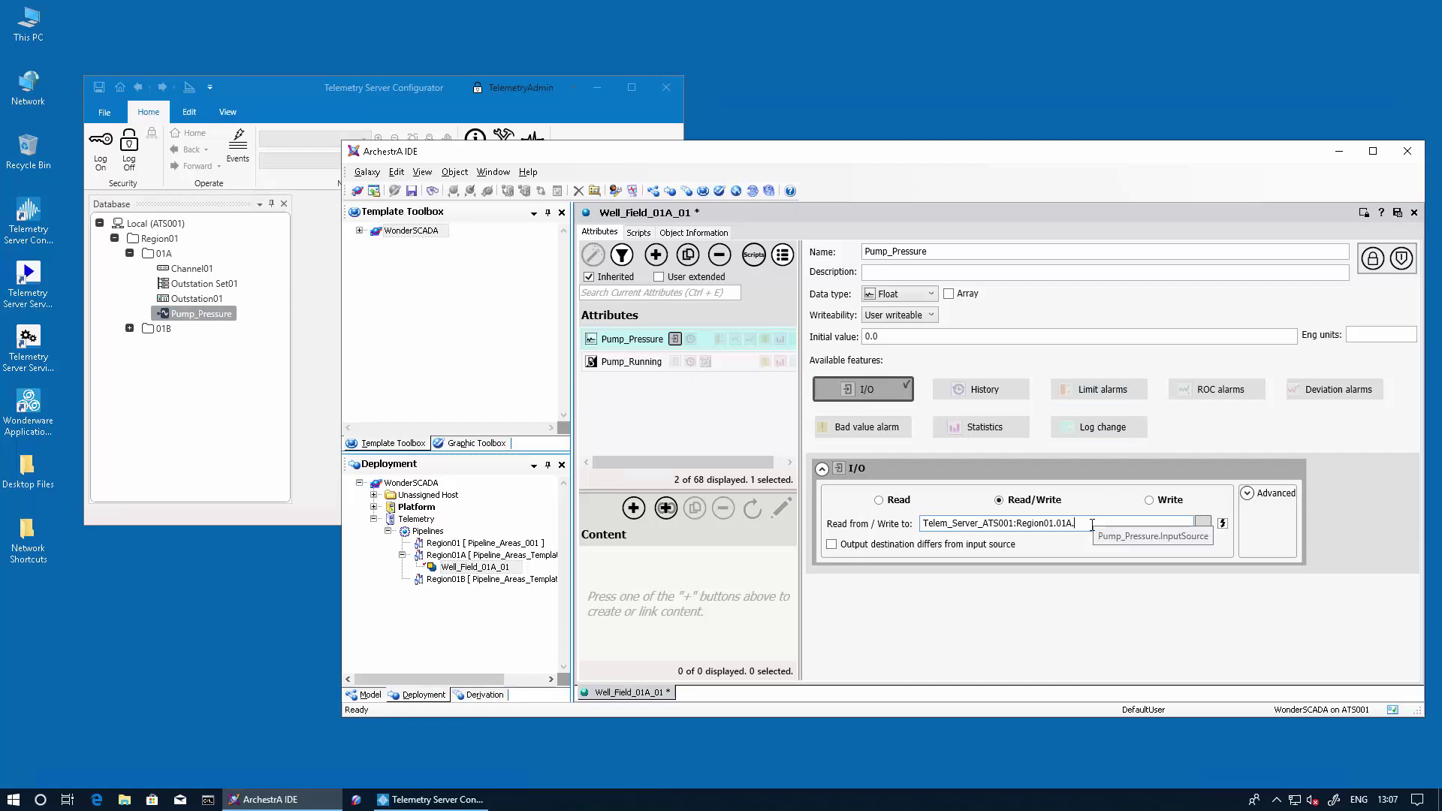
{"action": "type", "text": "P"}
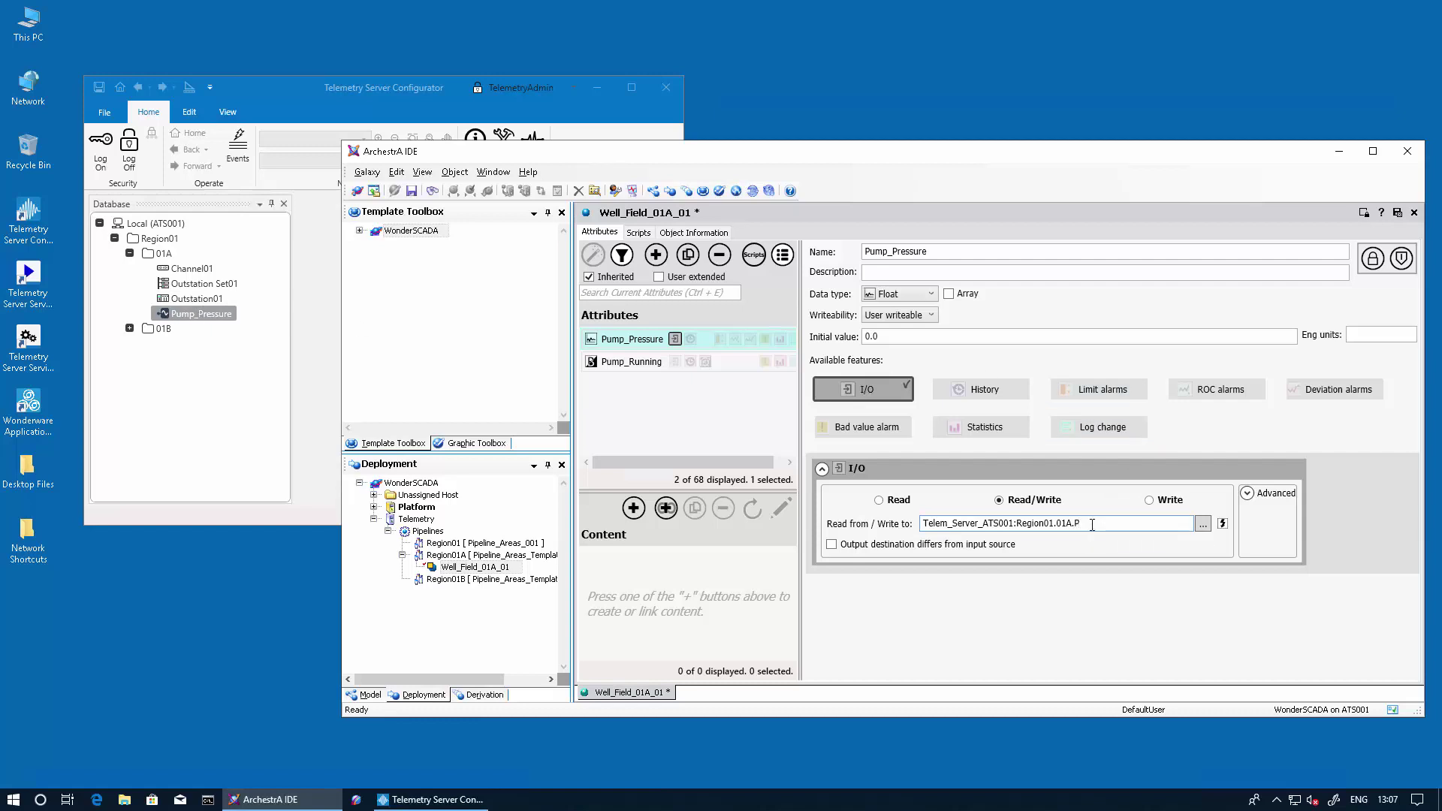
{"action": "type", "text": "ump_Pressure"}
Step: Enable Pump_Running I/O as Telem_Server_ATS001:%Region01.01A.Outstation01;DI;2;[Pump_Running], then save and close
{"action": "left_click", "coordinate": [629, 363]}
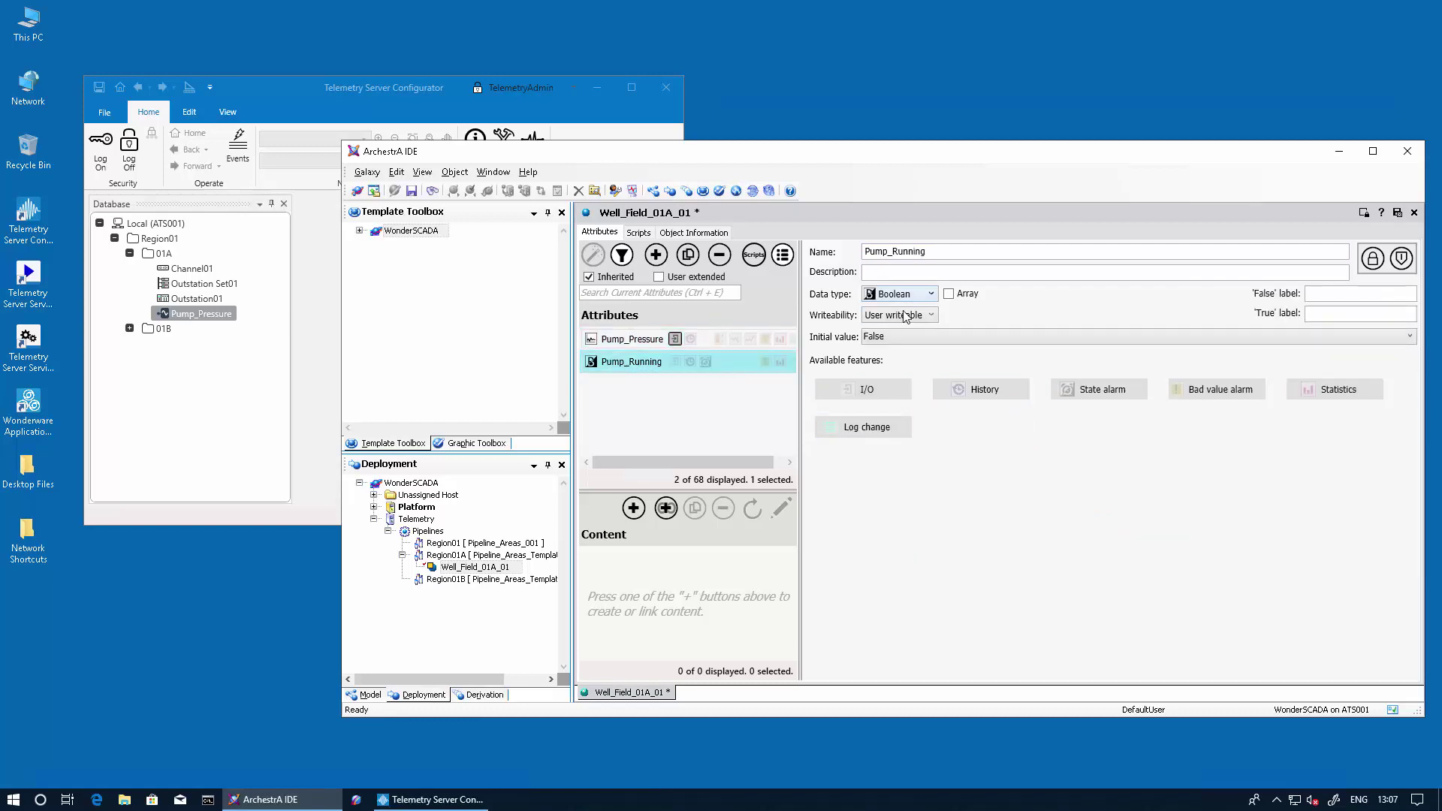
{"action": "left_click", "coordinate": [871, 387]}
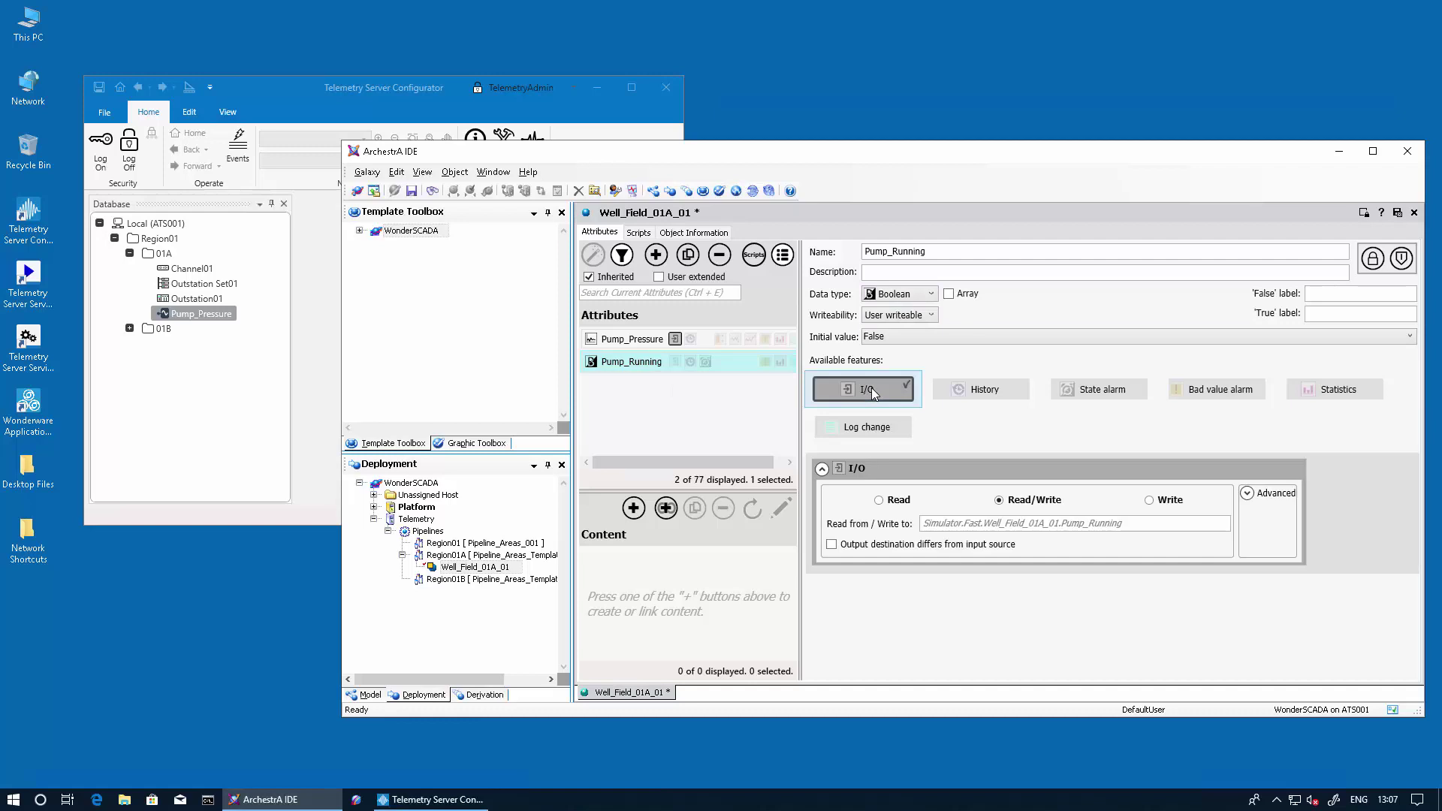
{"action": "left_click", "coordinate": [1138, 522]}
{"action": "left_click_drag", "start_coordinate": [1138, 523], "coordinate": [833, 523]}
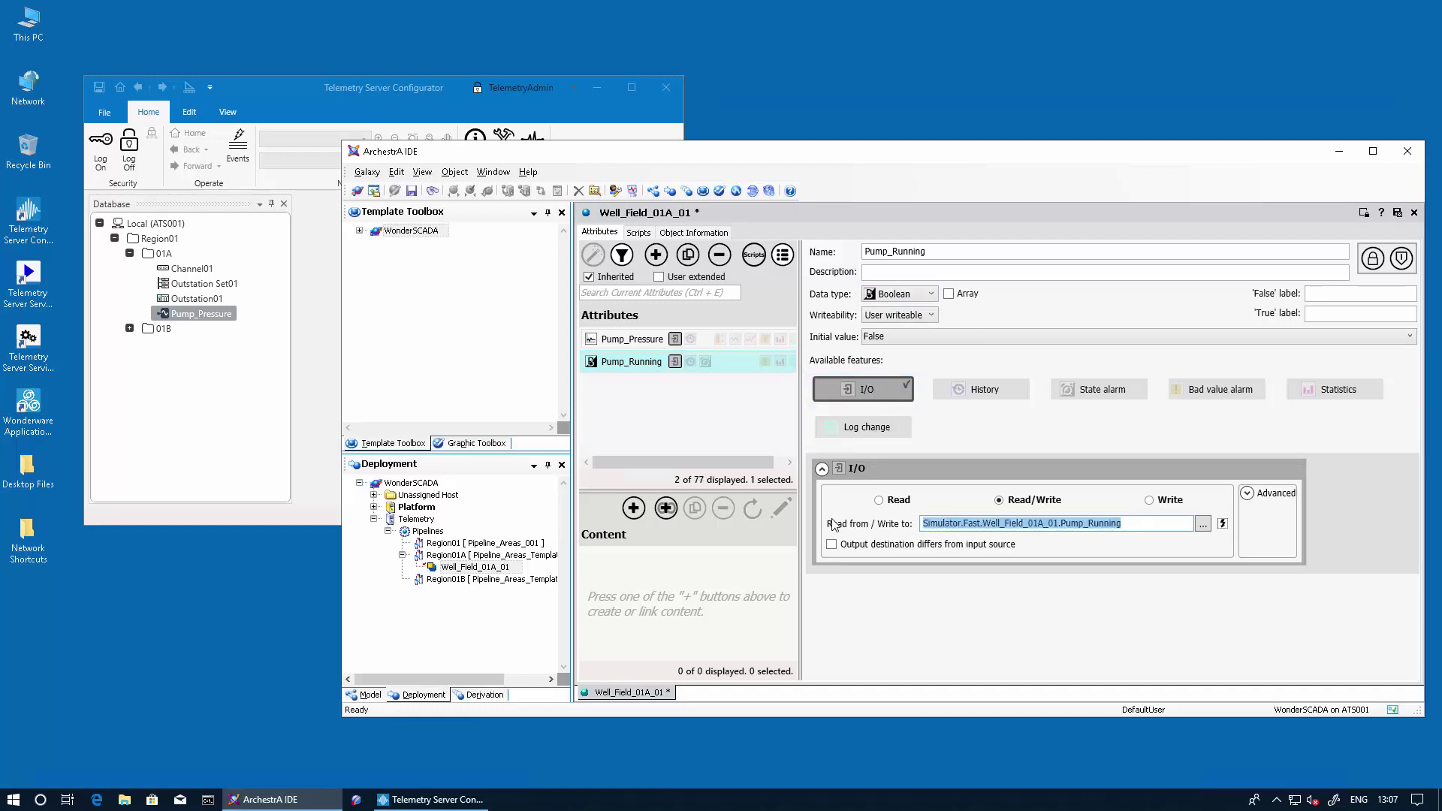
{"action": "type", "text": "T"}
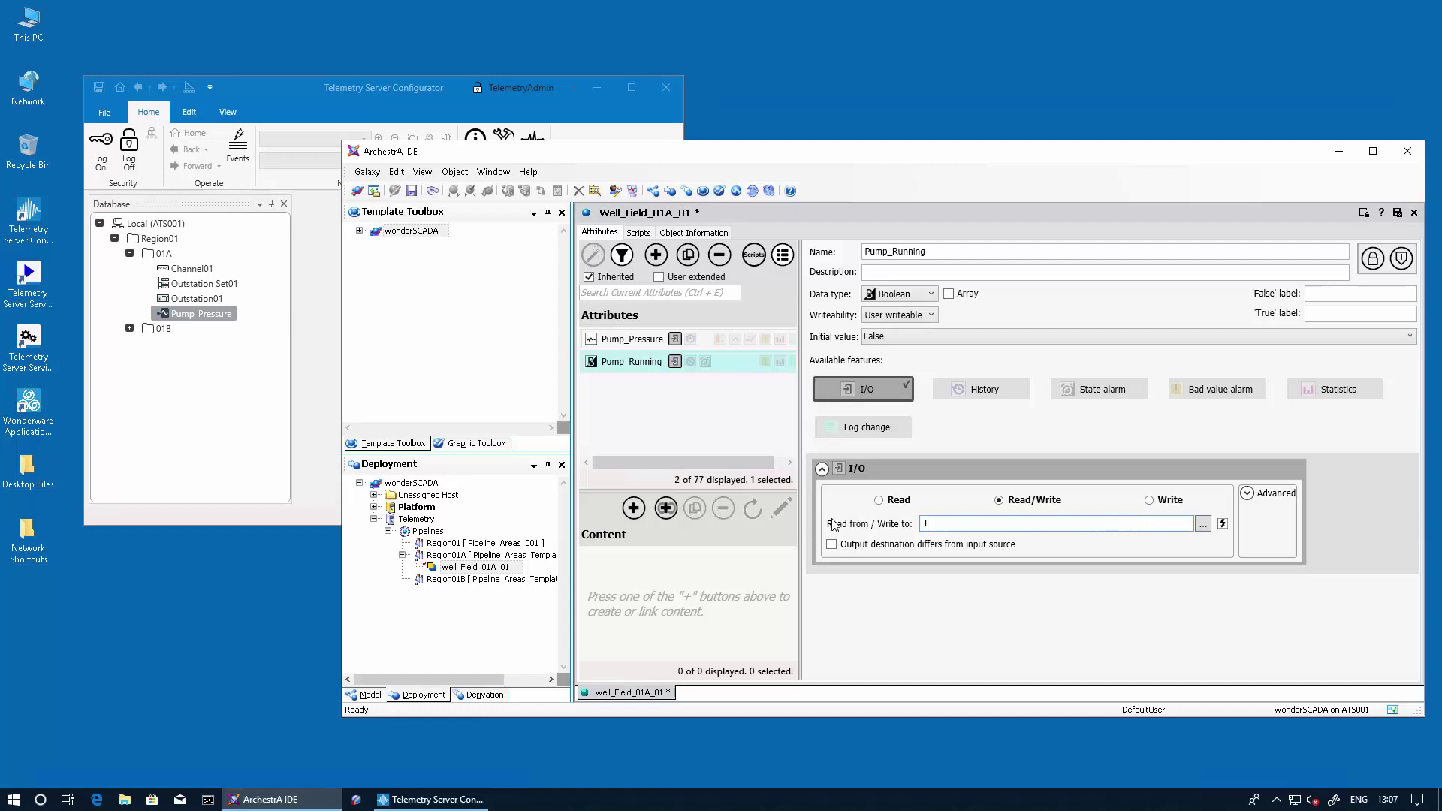
{"action": "type", "text": "elem_Server_ATS001:%"}
{"action": "type", "text": "Region"}
{"action": "type", "text": "01.01A.Ou"}
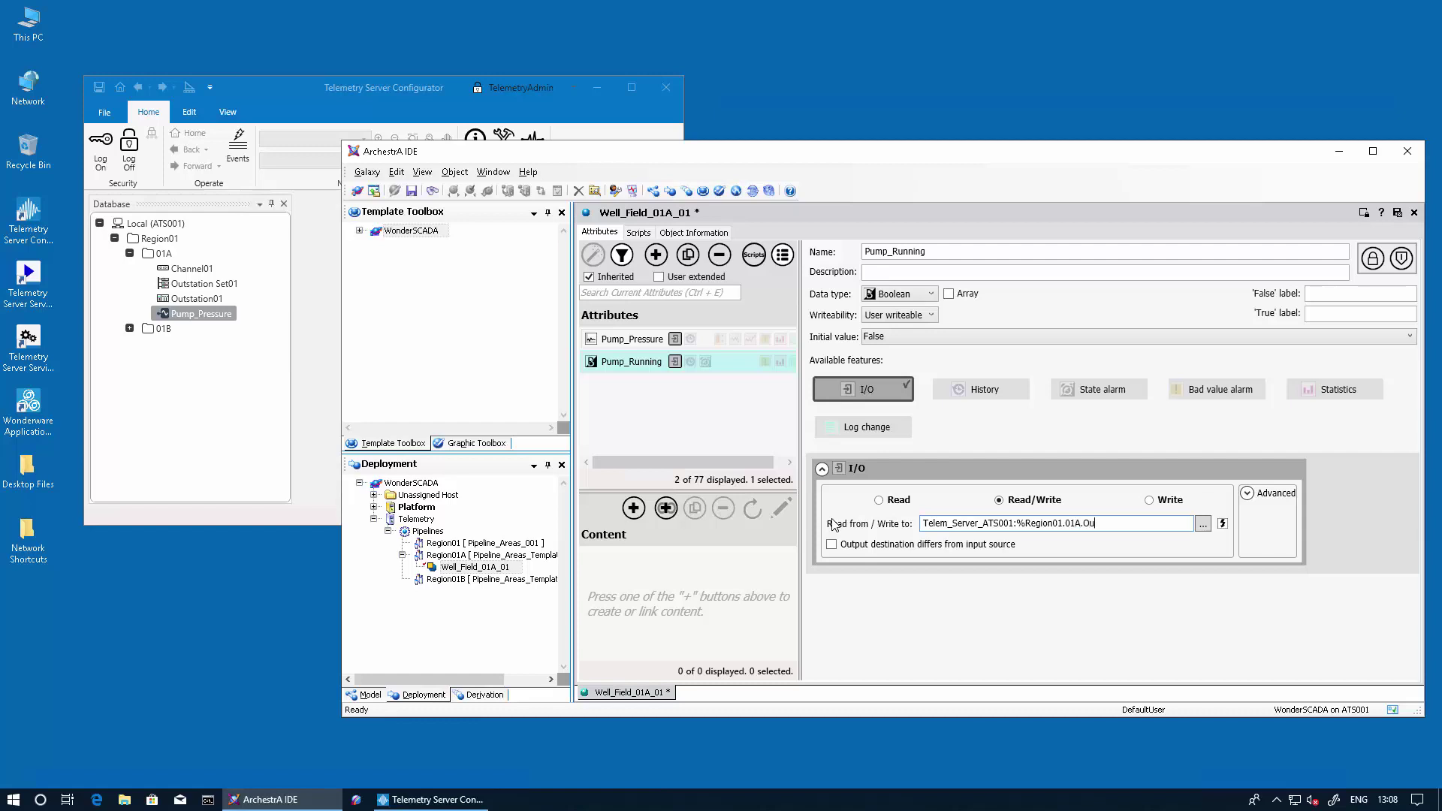
{"action": "type", "text": "tstation01;DI;"}
{"action": "type", "text": "2;"}
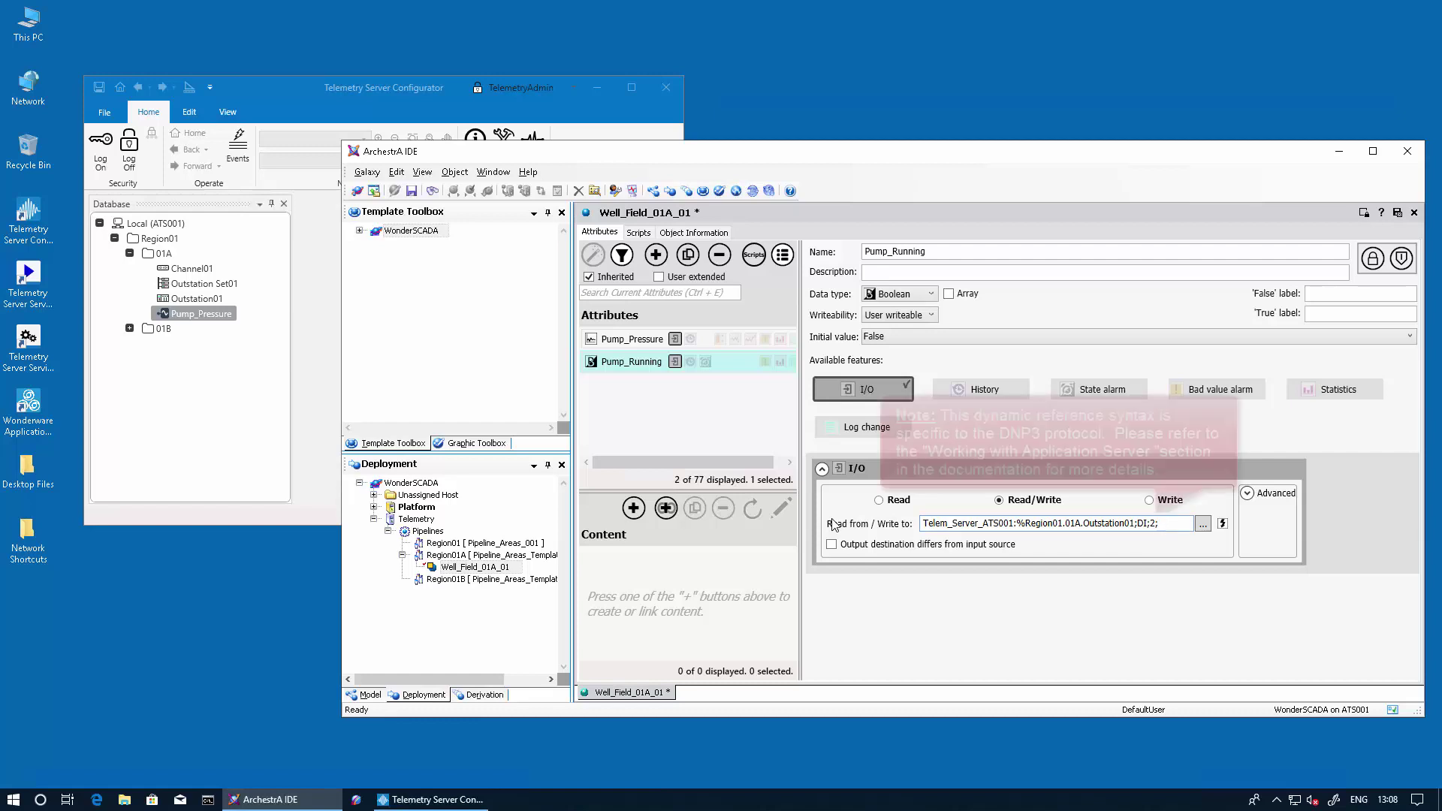
{"action": "type", "text": "[Pump"}
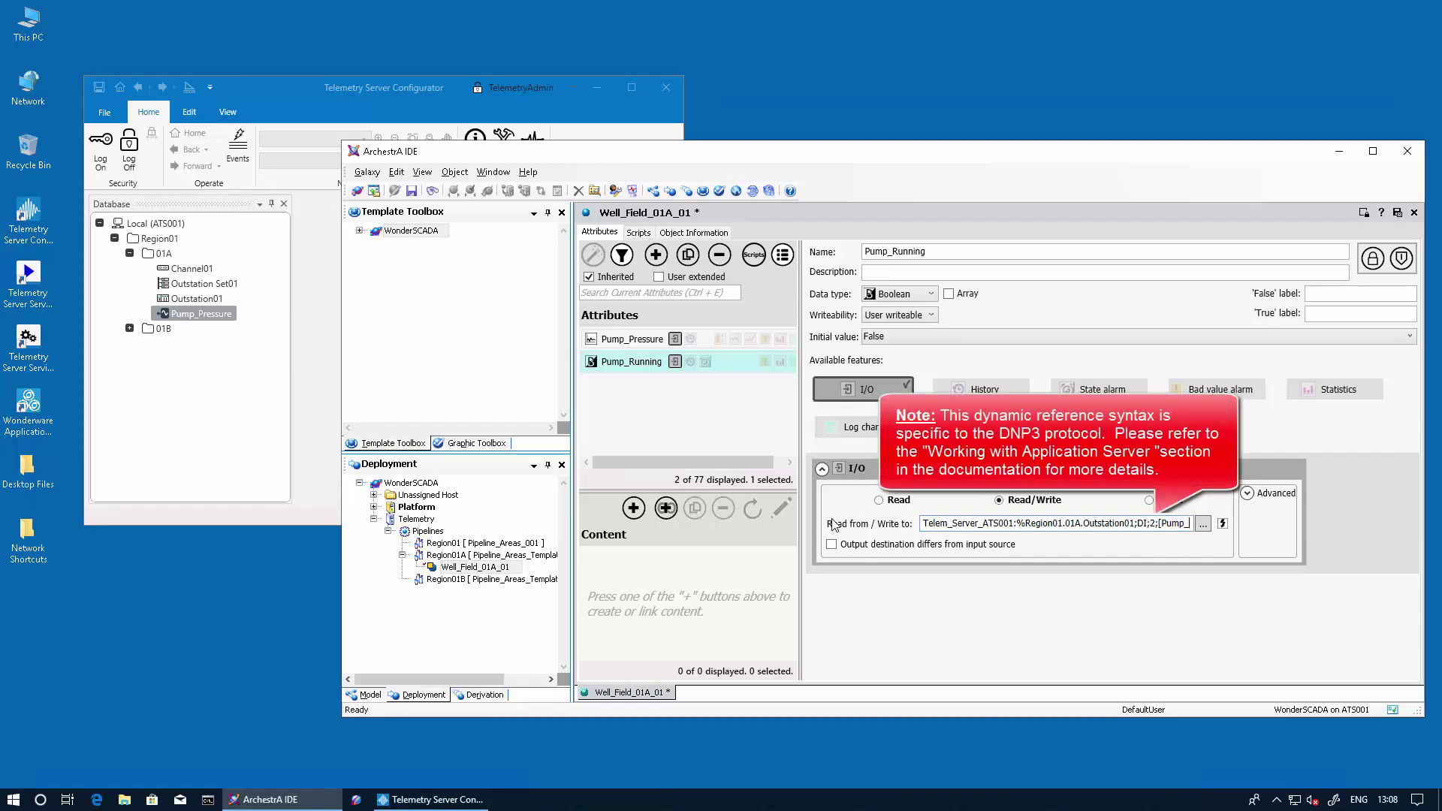
{"action": "type", "text": "_"}
{"action": "type", "text": "Runnin"}
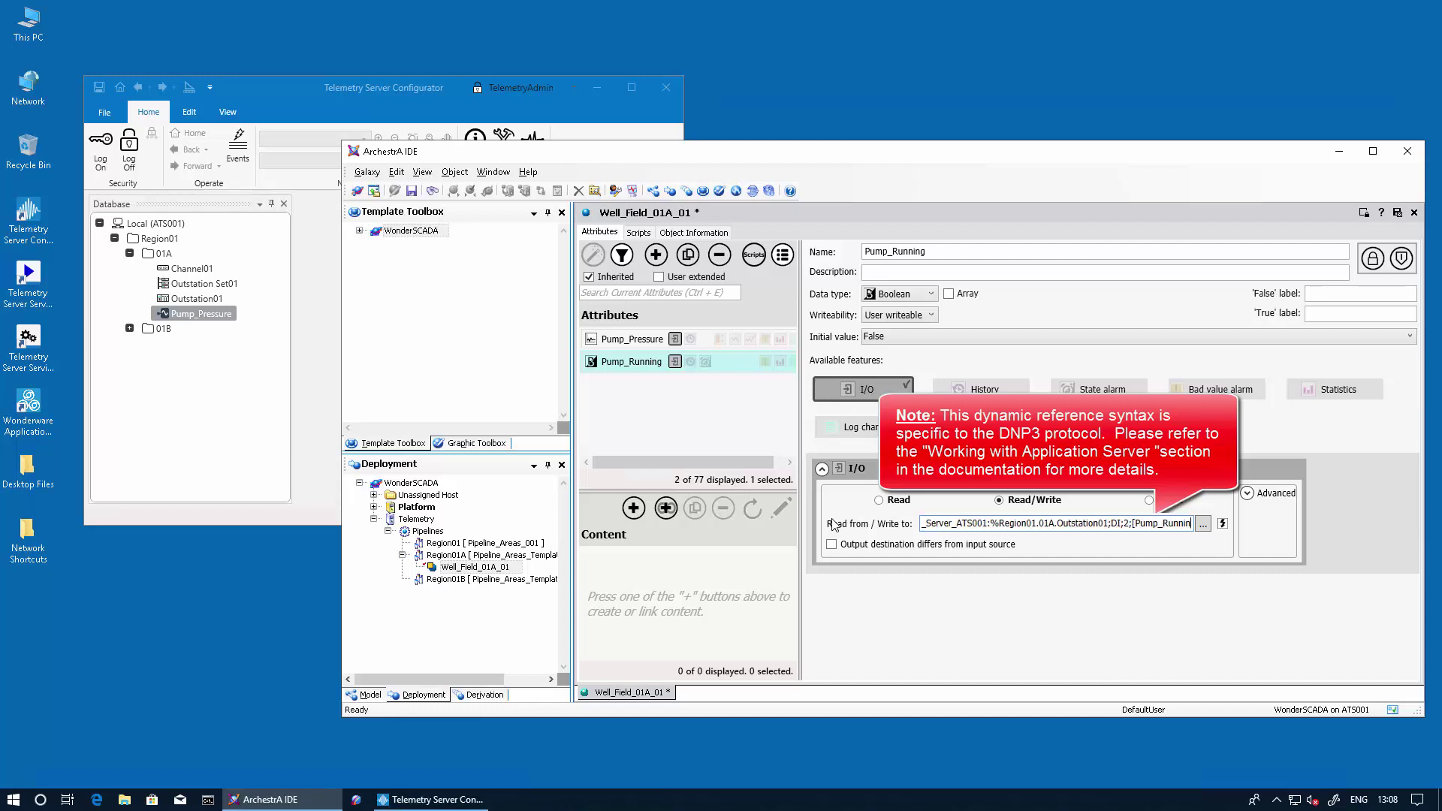
{"action": "type", "text": "g]"}
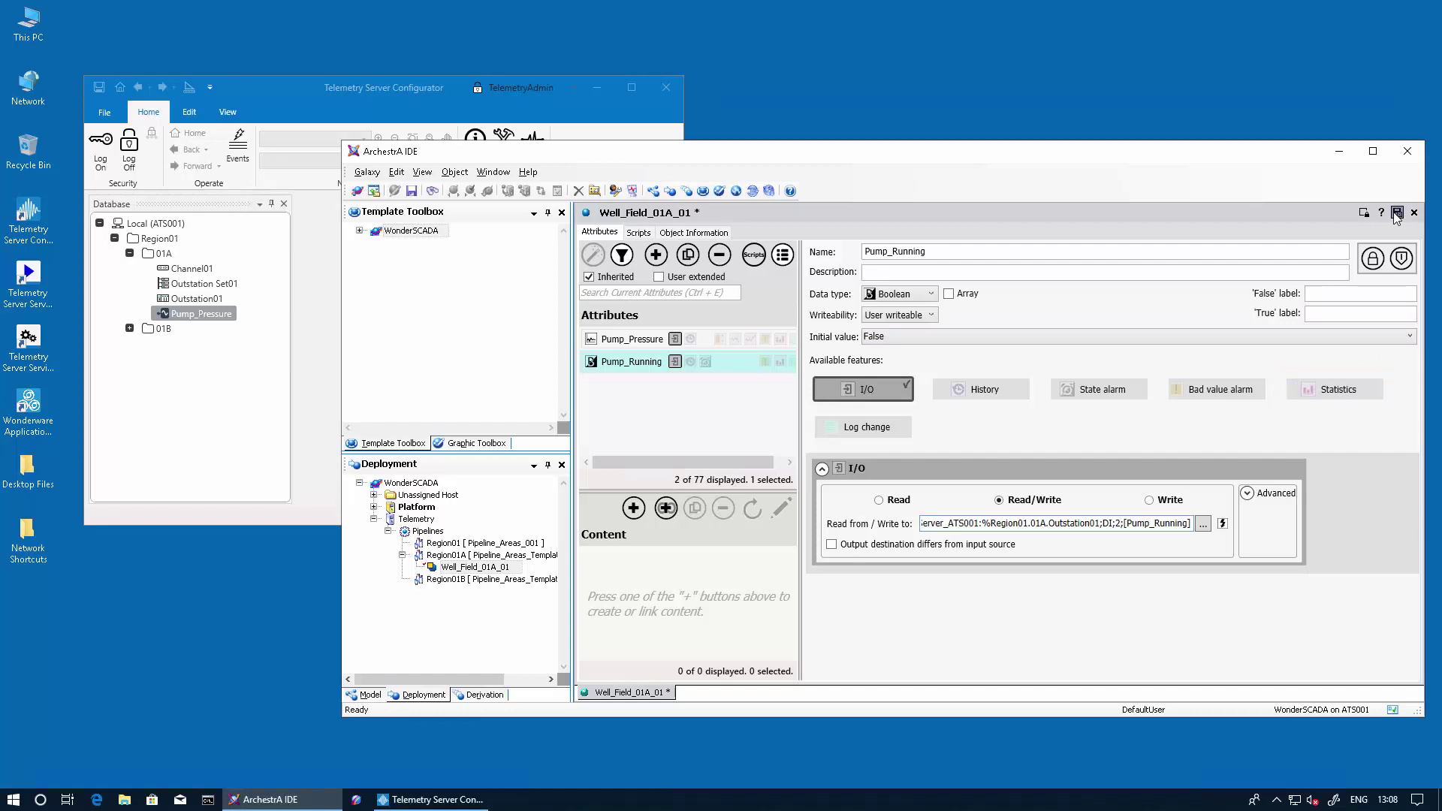
{"action": "left_click", "coordinate": [1365, 215]}
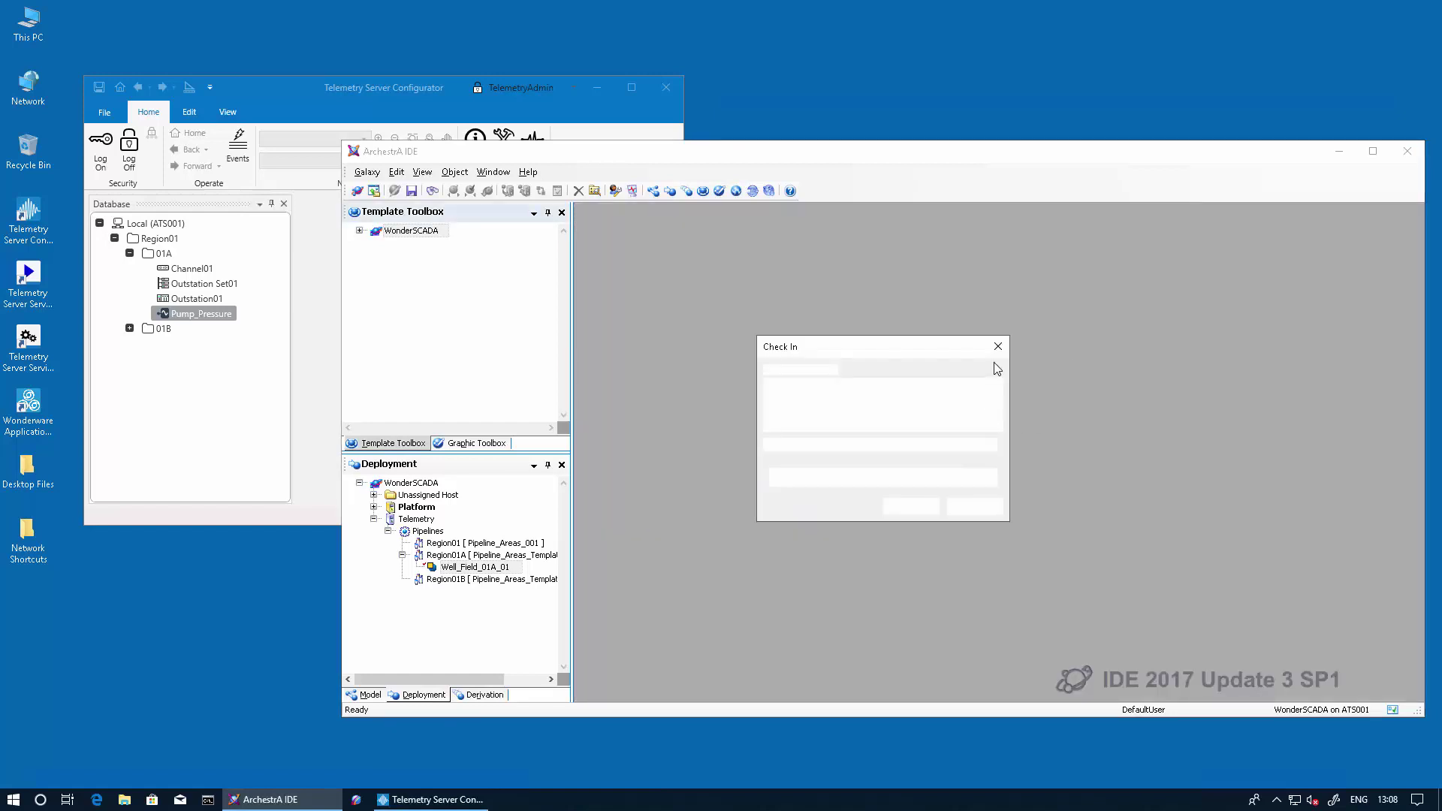
Step: Check in Well_Field_01A_01 and deploy it, closing the completed deployment report
{"action": "left_click", "coordinate": [900, 509]}
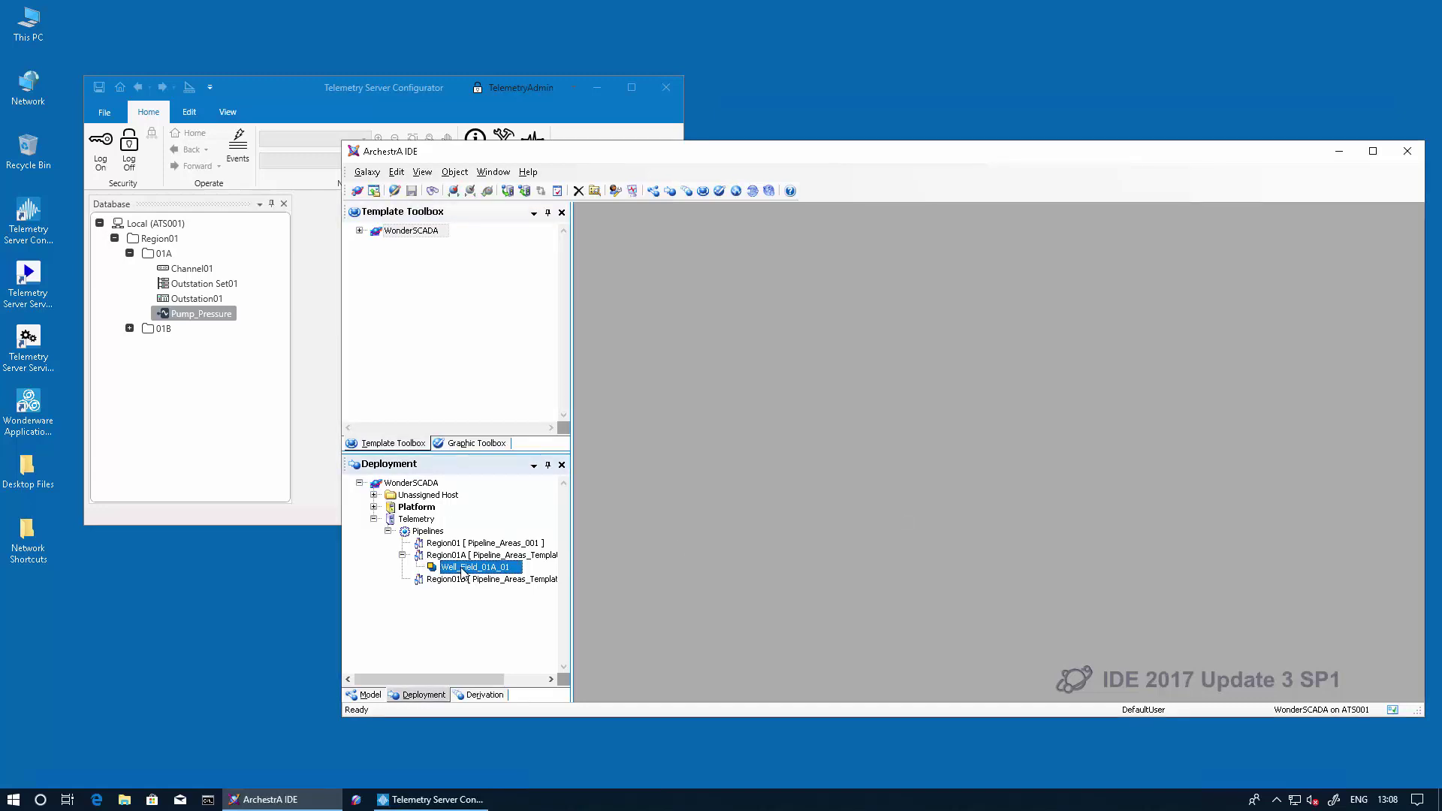
{"action": "right_click", "coordinate": [462, 570]}
{"action": "left_click", "coordinate": [505, 593]}
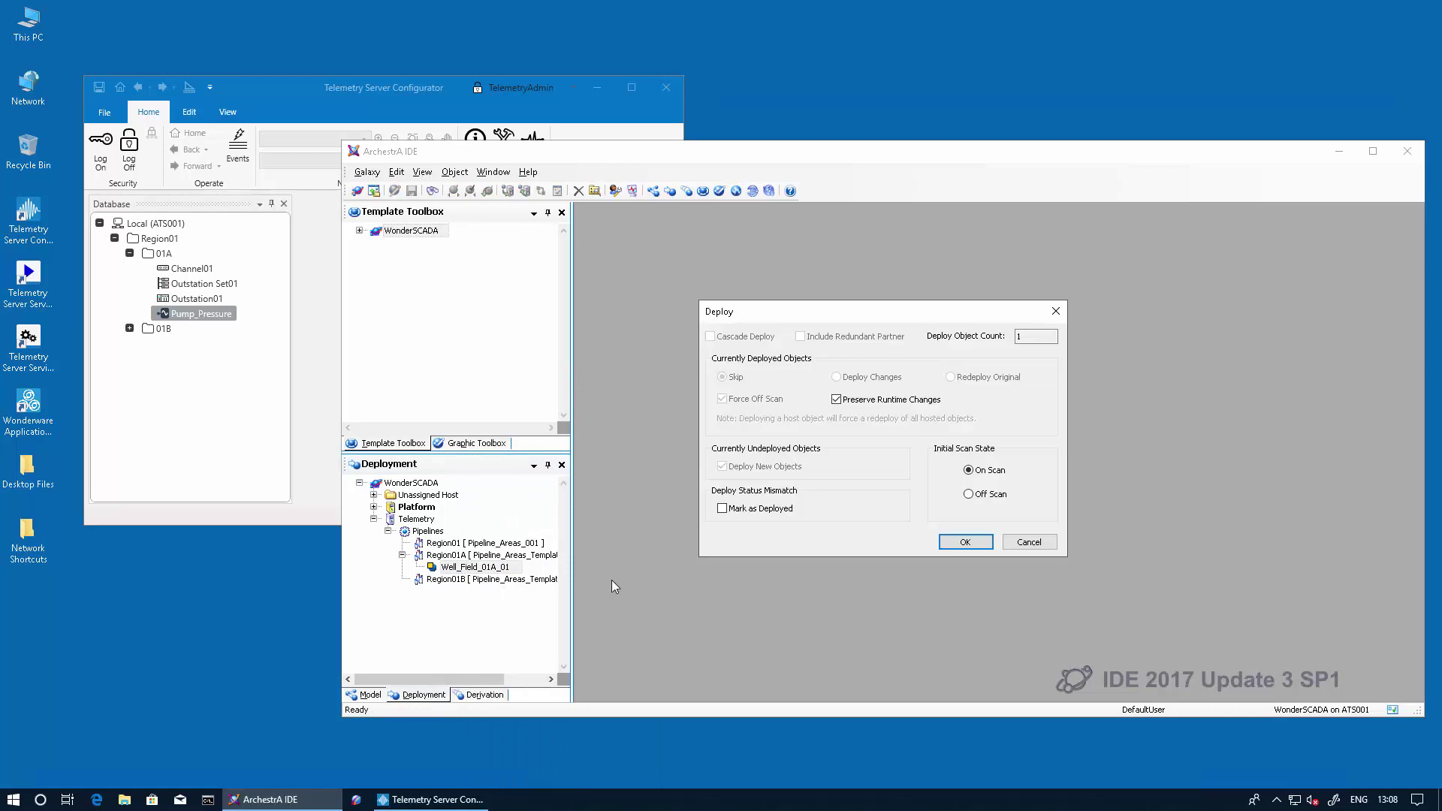
{"action": "left_click", "coordinate": [958, 541]}
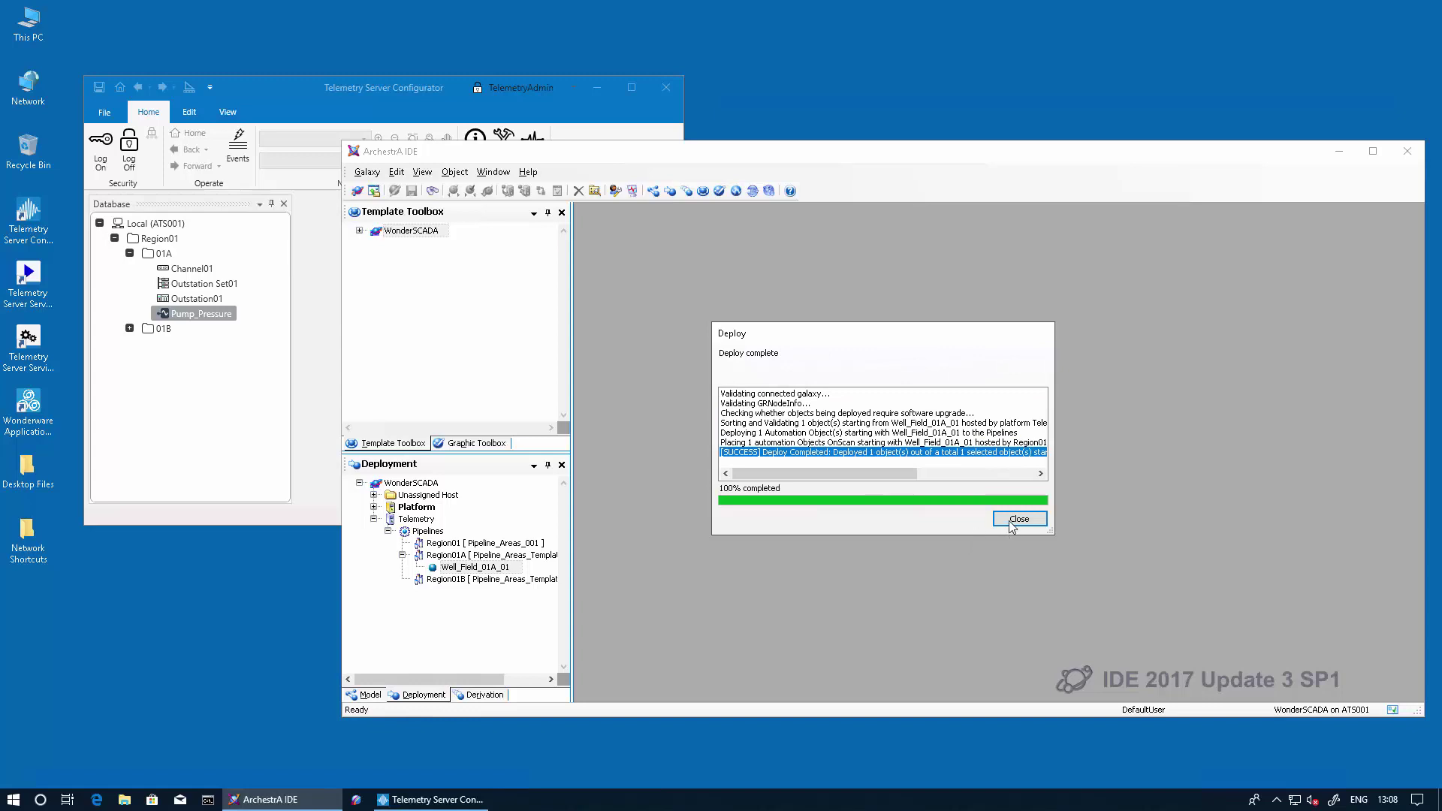
{"action": "left_click", "coordinate": [1018, 519]}
{"action": "left_click", "coordinate": [261, 392]}
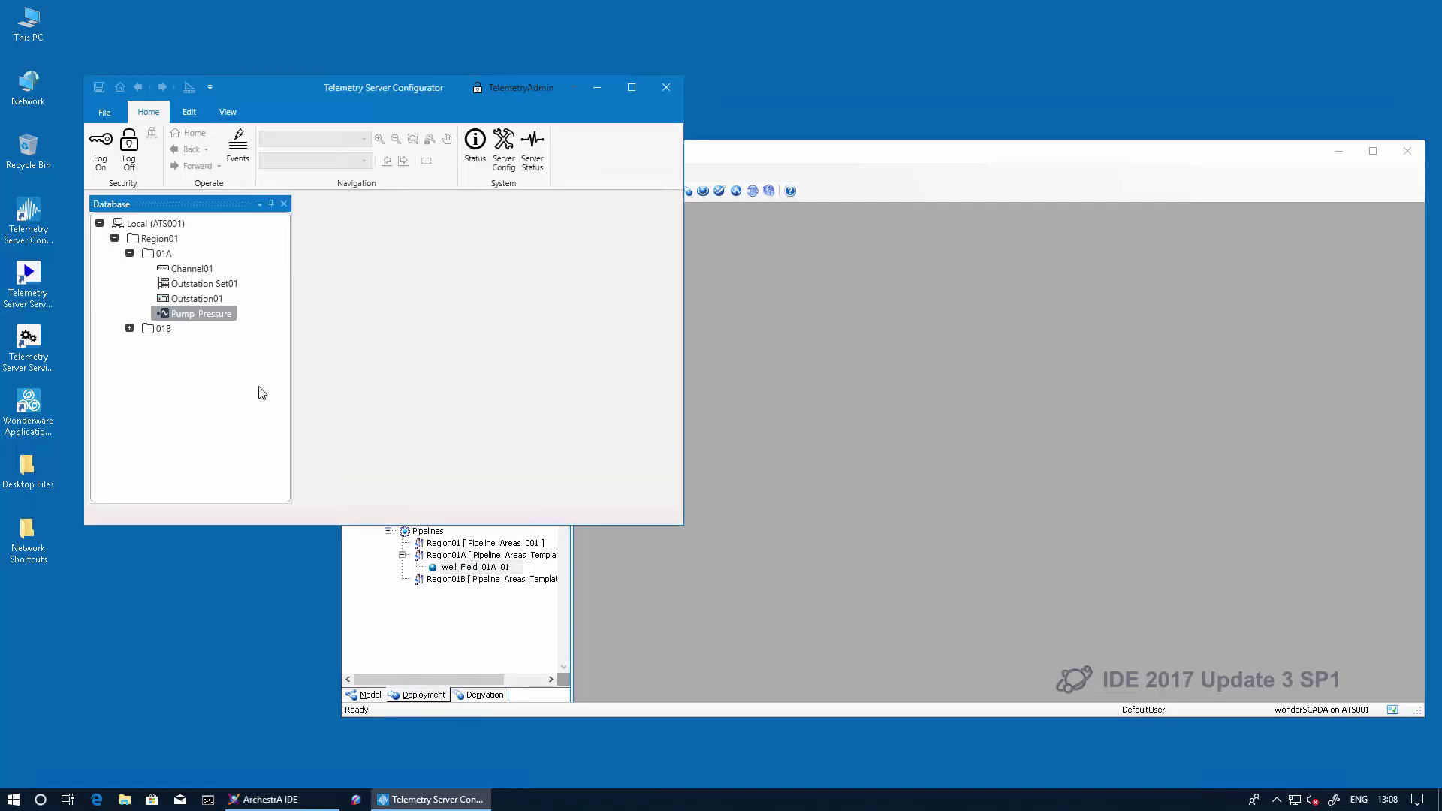
Step: Refresh 01A and confirm Pump_Pressure is Online with Good quality
{"action": "double_click", "coordinate": [130, 254]}
{"action": "left_click", "coordinate": [188, 314]}
{"action": "right_click", "coordinate": [188, 314]}
{"action": "left_click", "coordinate": [234, 341]}
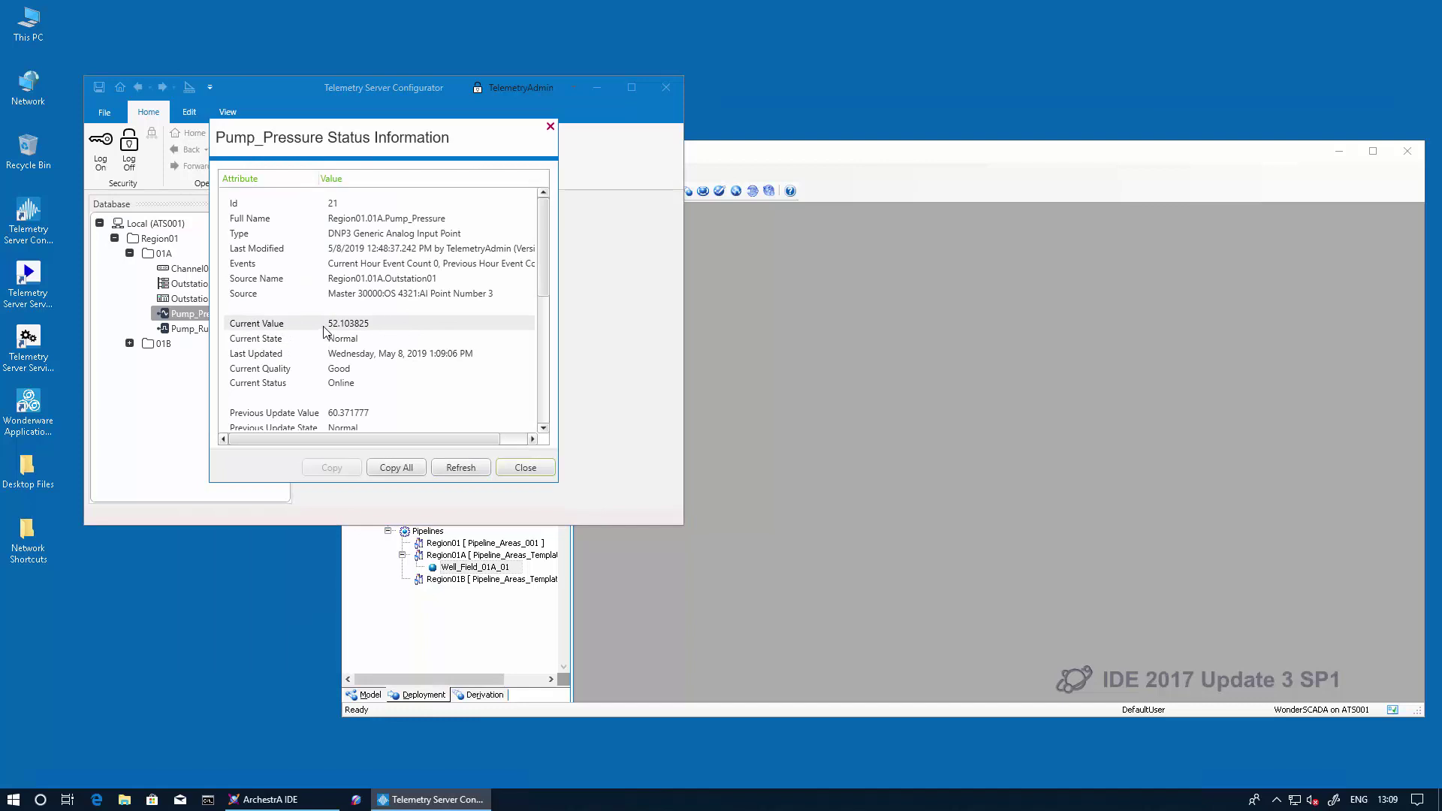
{"action": "left_click", "coordinate": [510, 467]}
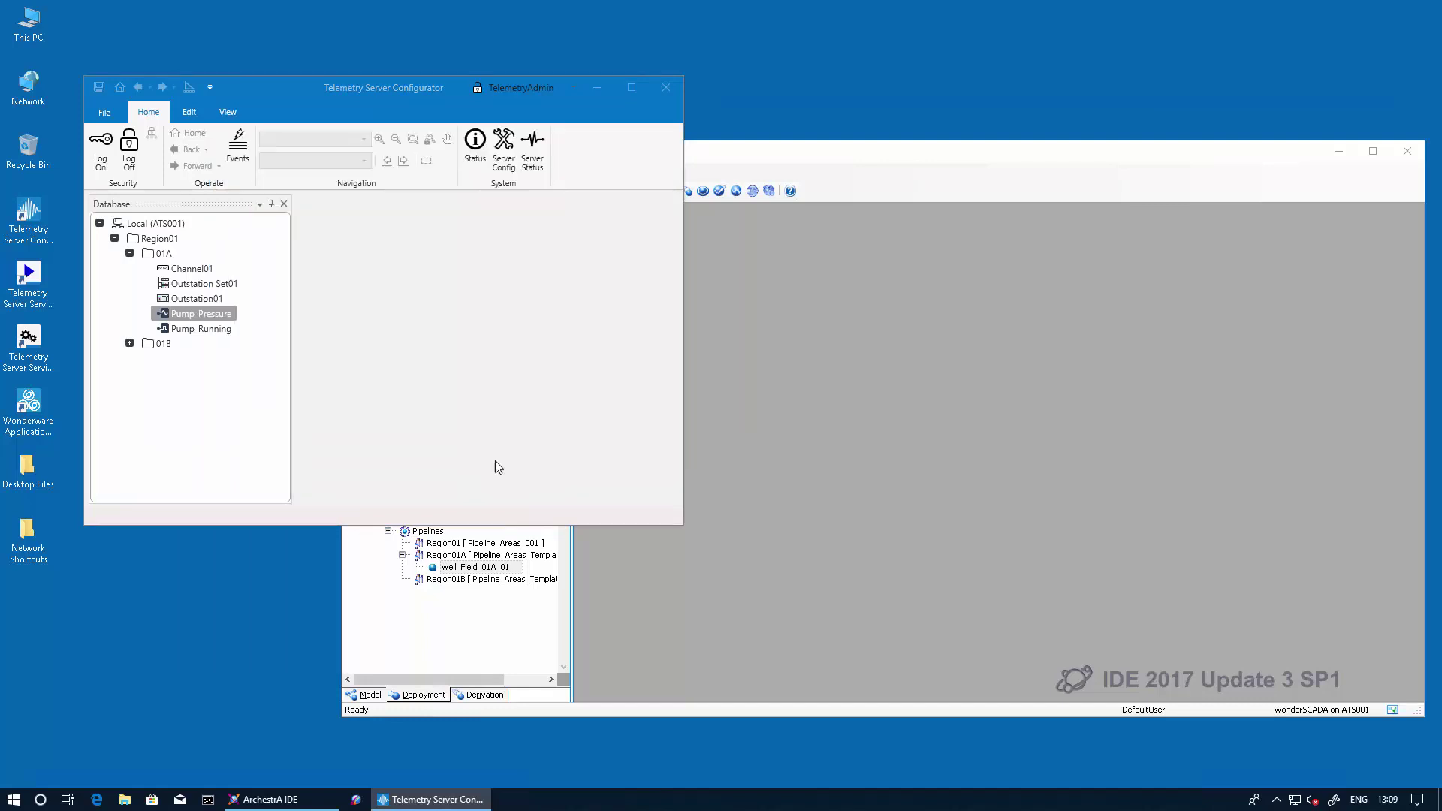
Step: Confirm the new Pump_Running point is Online with Good quality
{"action": "left_click", "coordinate": [201, 329]}
{"action": "right_click", "coordinate": [205, 336]}
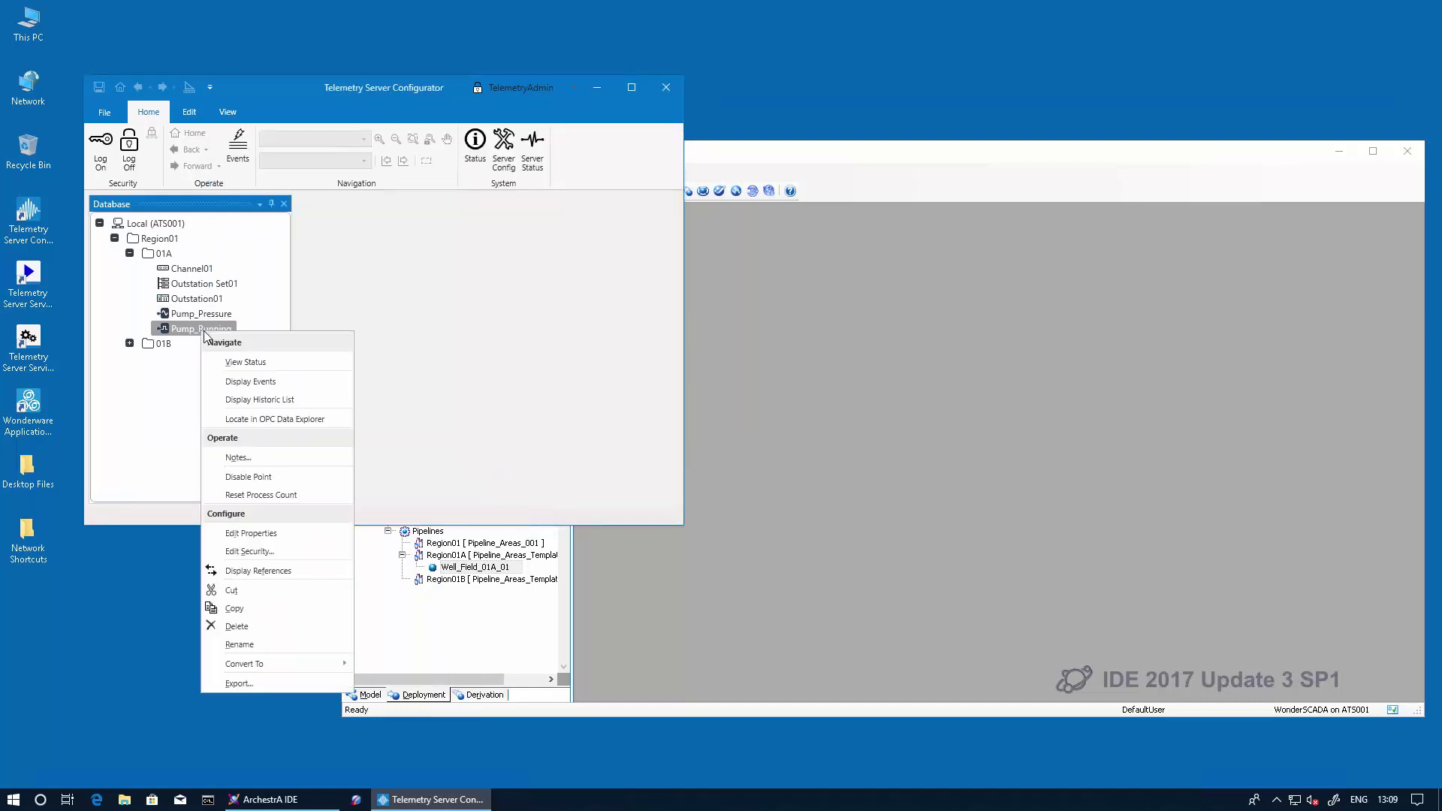
{"action": "left_click", "coordinate": [241, 362]}
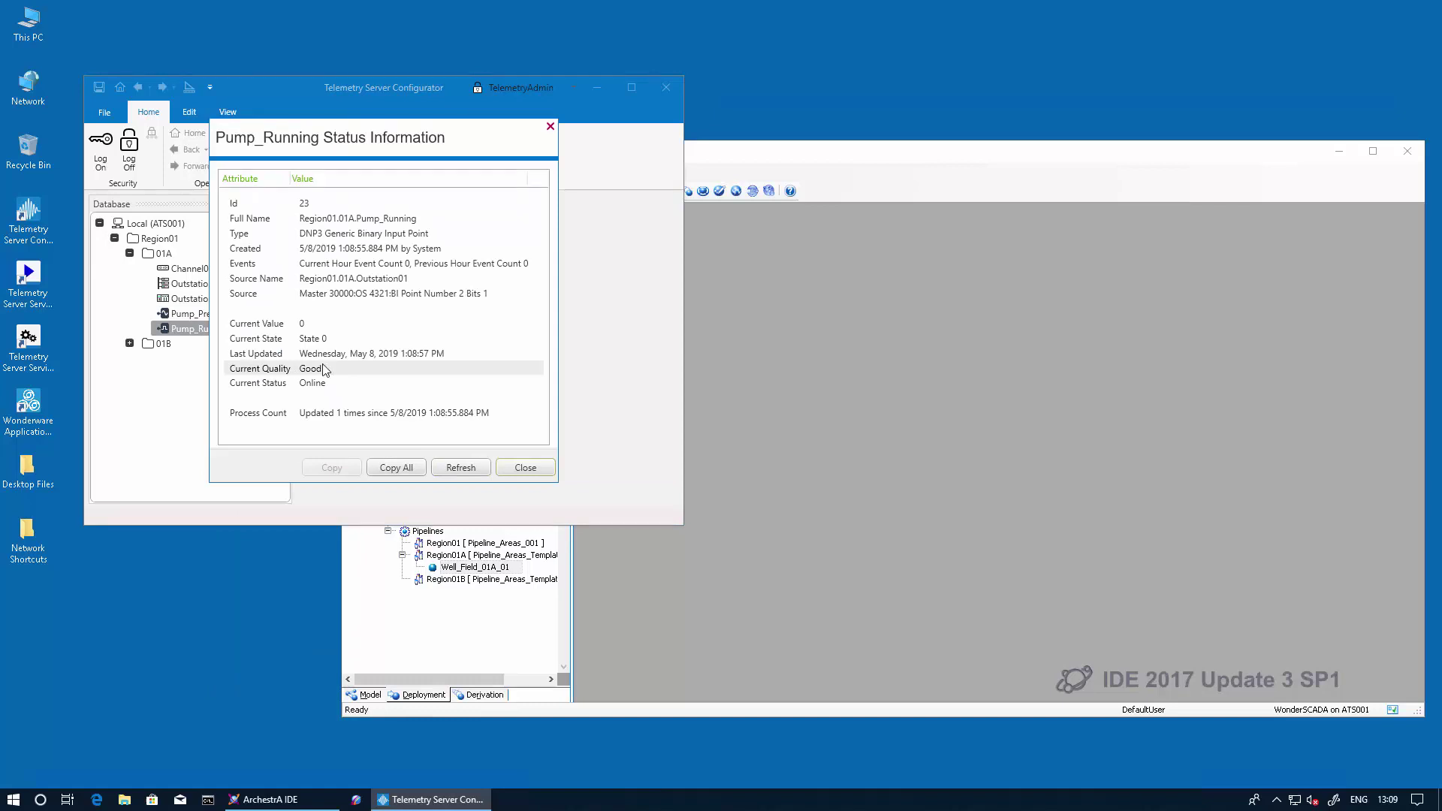
{"action": "left_click", "coordinate": [525, 467]}
Step: Open Well_Field_01A_01 in Object Viewer and watch Pump_Pressure and Pump_Running in Watch List 1
{"action": "left_click", "coordinate": [440, 569]}
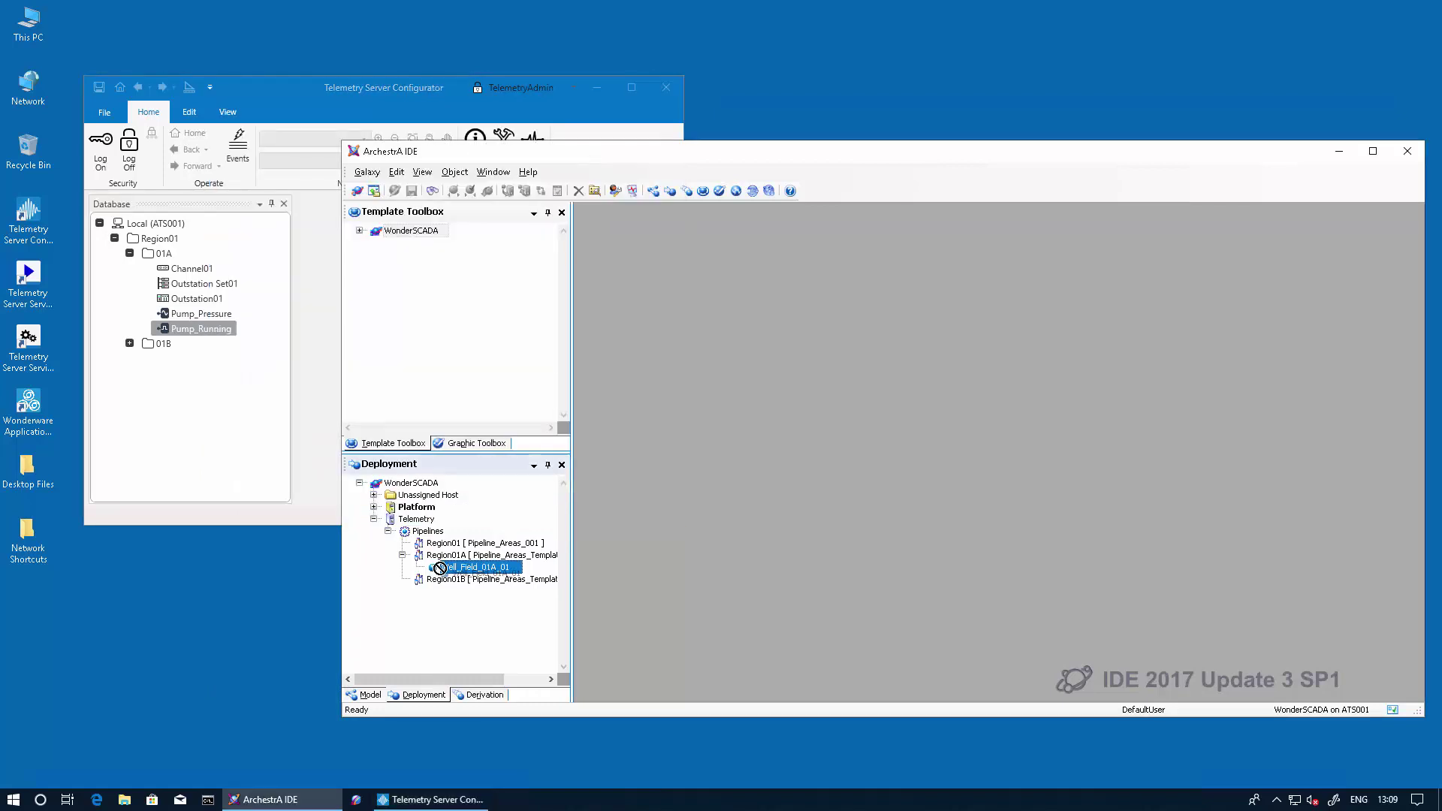
{"action": "right_click", "coordinate": [443, 572]}
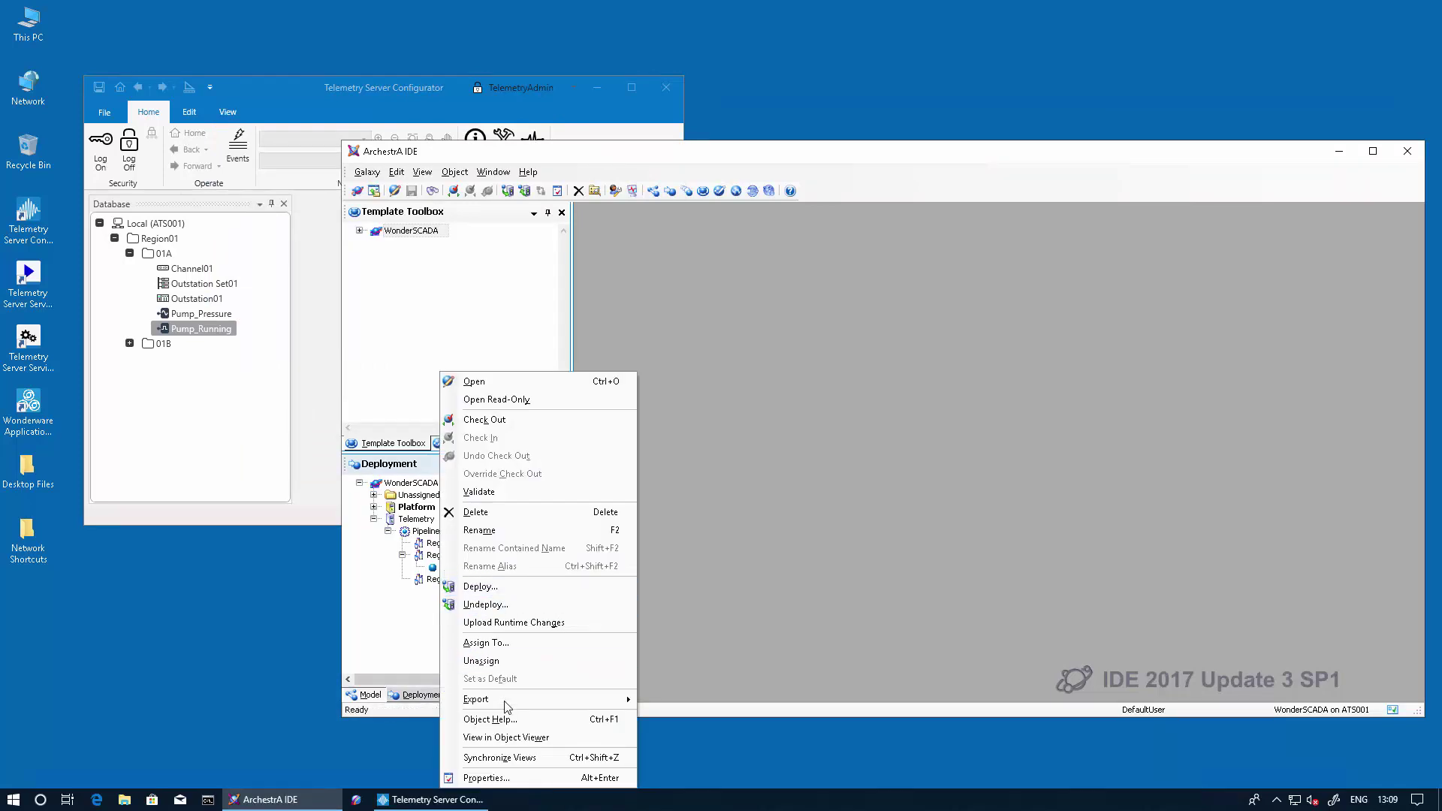
{"action": "left_click", "coordinate": [502, 740]}
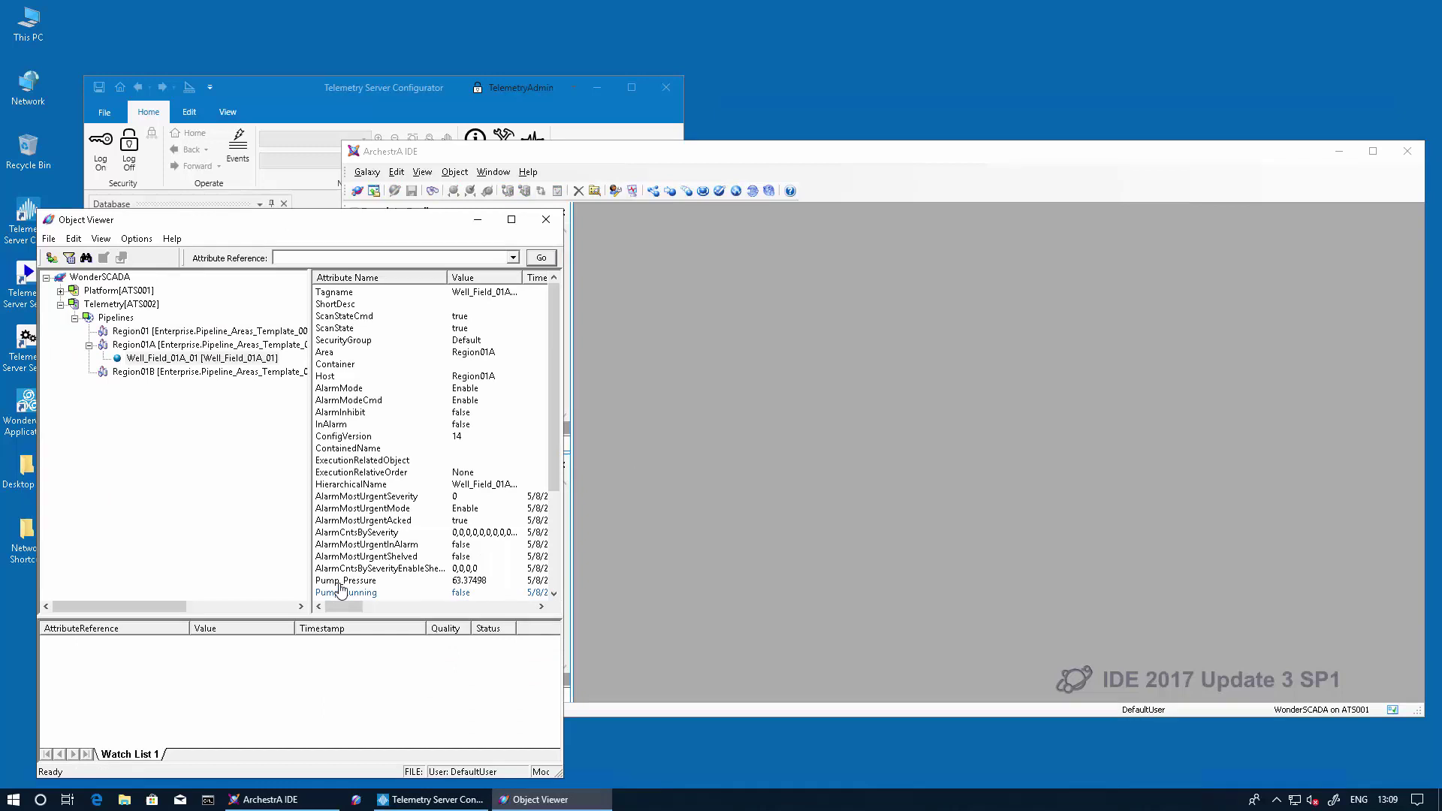
{"action": "left_click_drag", "start_coordinate": [335, 582], "coordinate": [158, 643]}
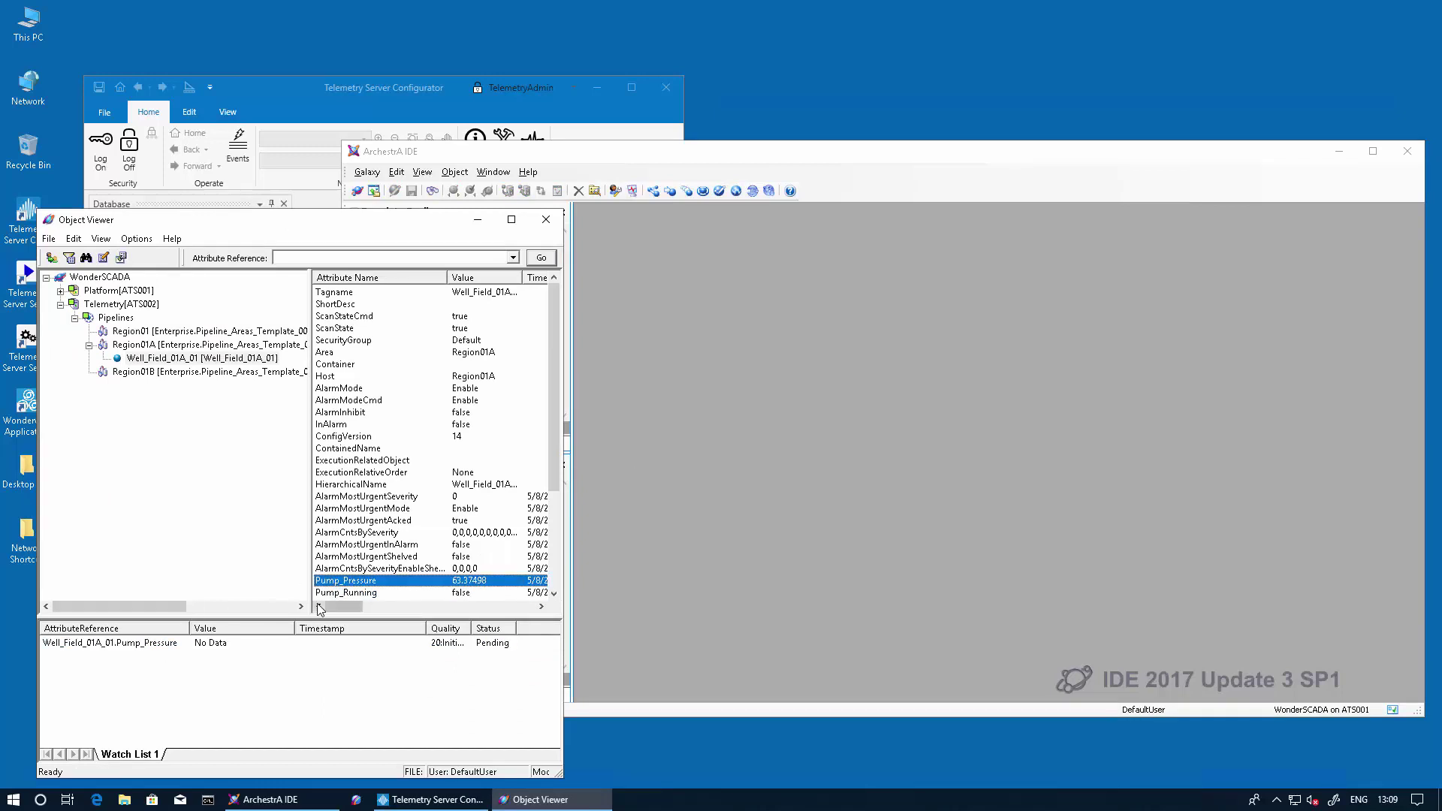
{"action": "left_click_drag", "start_coordinate": [335, 592], "coordinate": [145, 668]}
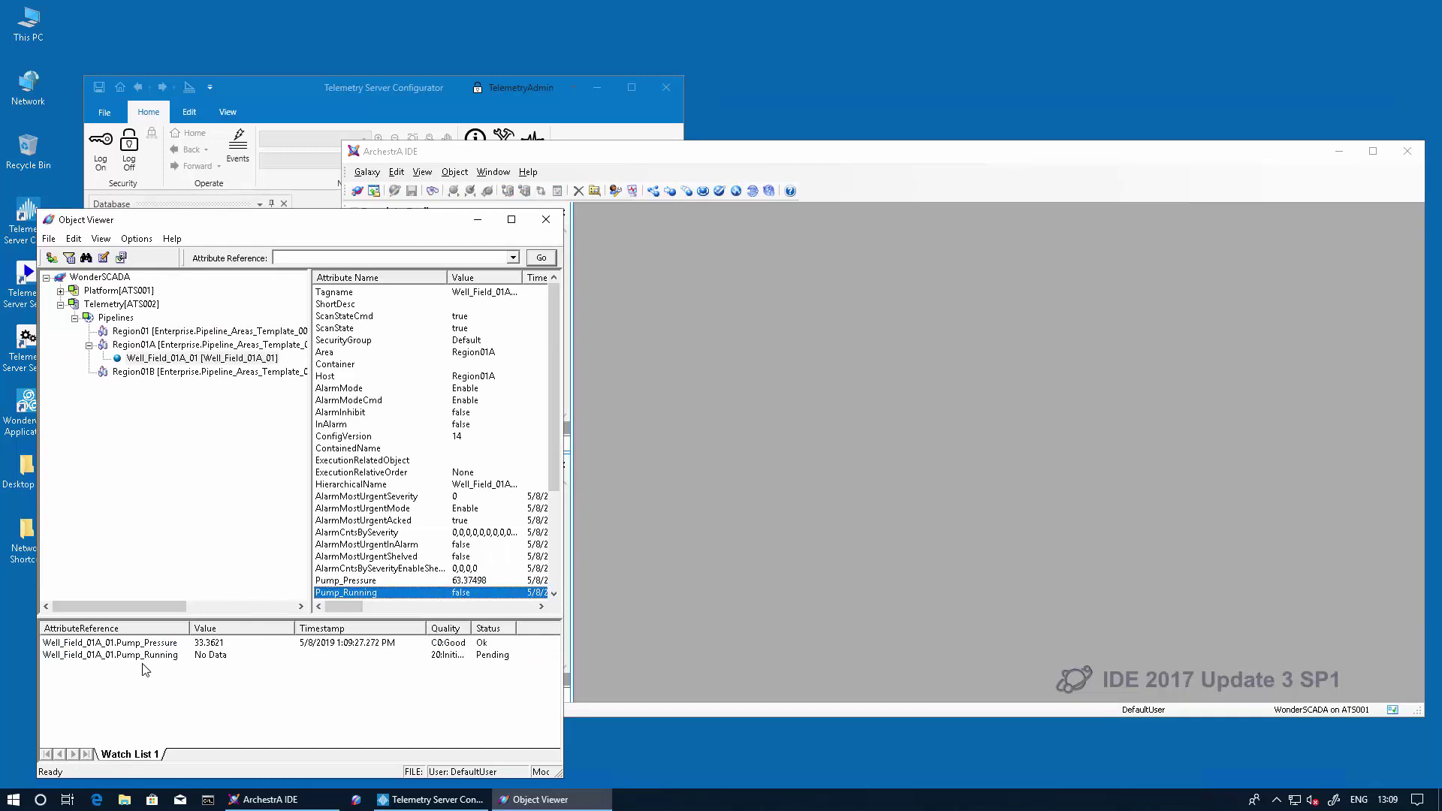